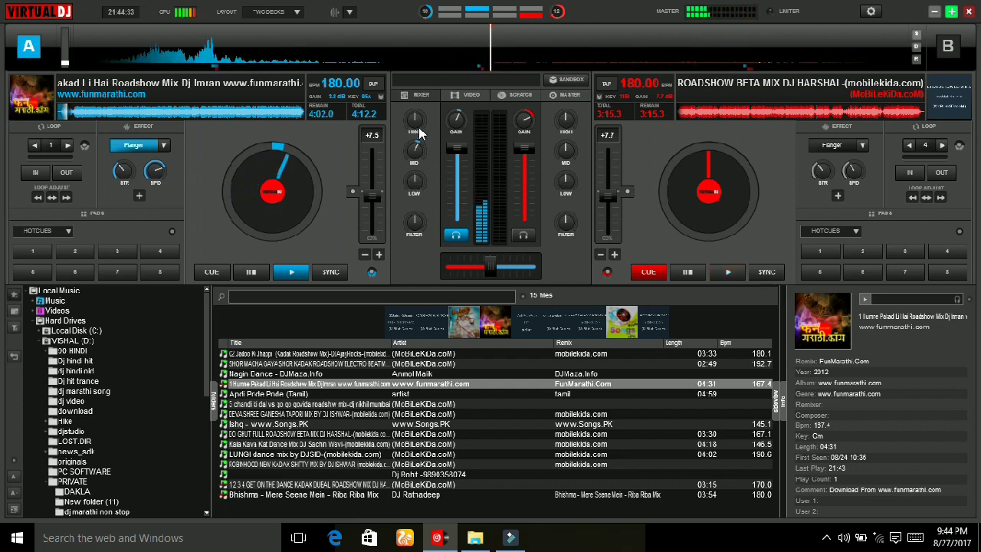
# - Raise deck A's low EQ slightly and turn off its Flanger effect
pyautogui.moveTo(422, 171)
pyautogui.mouseDown()
pyautogui.moveTo(418, 162)
pyautogui.moveTo(414, 181)
pyautogui.moveTo(414, 172)
pyautogui.mouseUp()
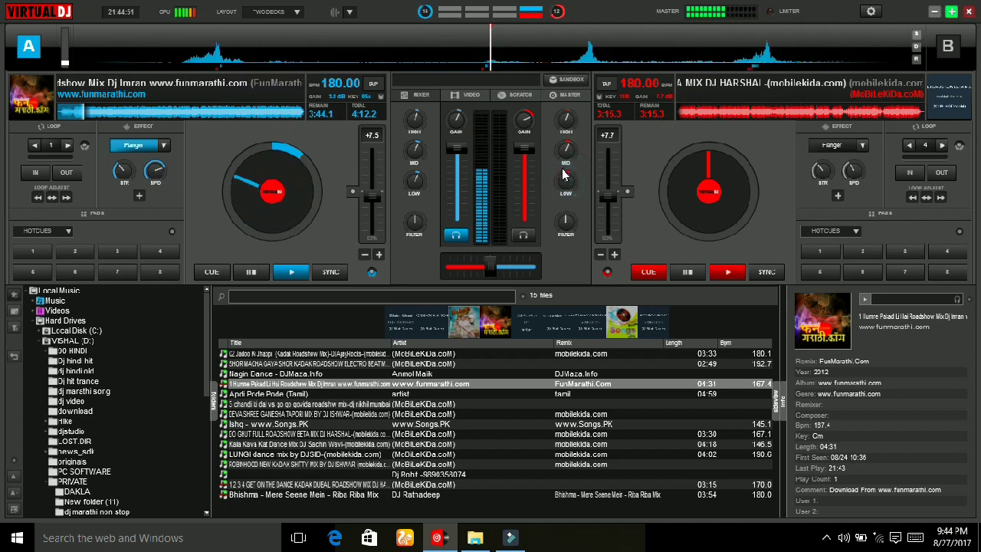
pyautogui.click(134, 146)
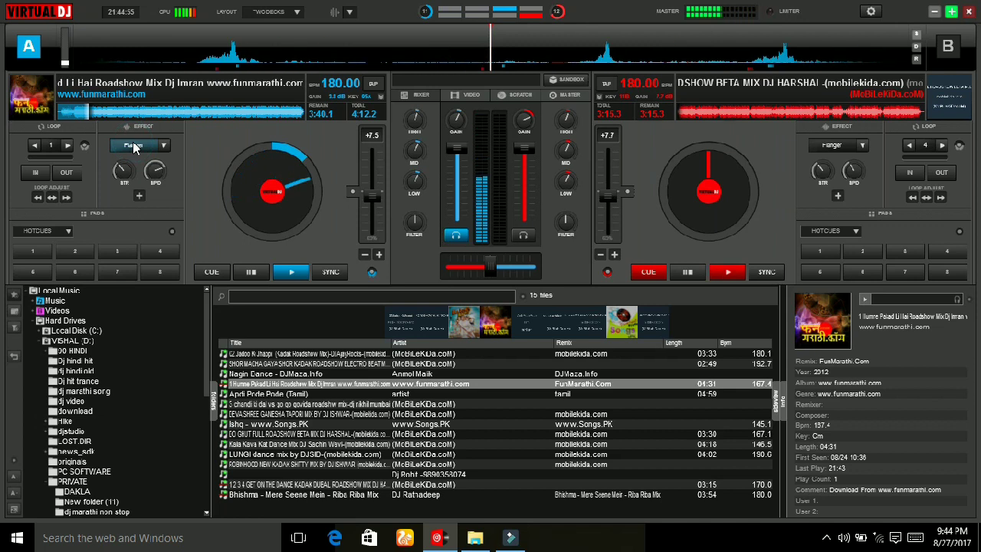
pyautogui.click(135, 146)
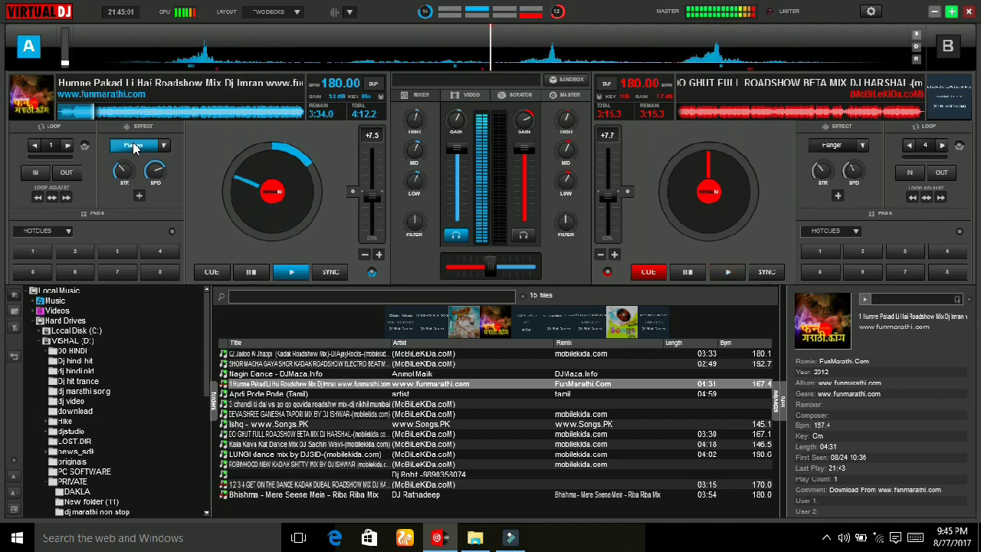
pyautogui.click(134, 145)
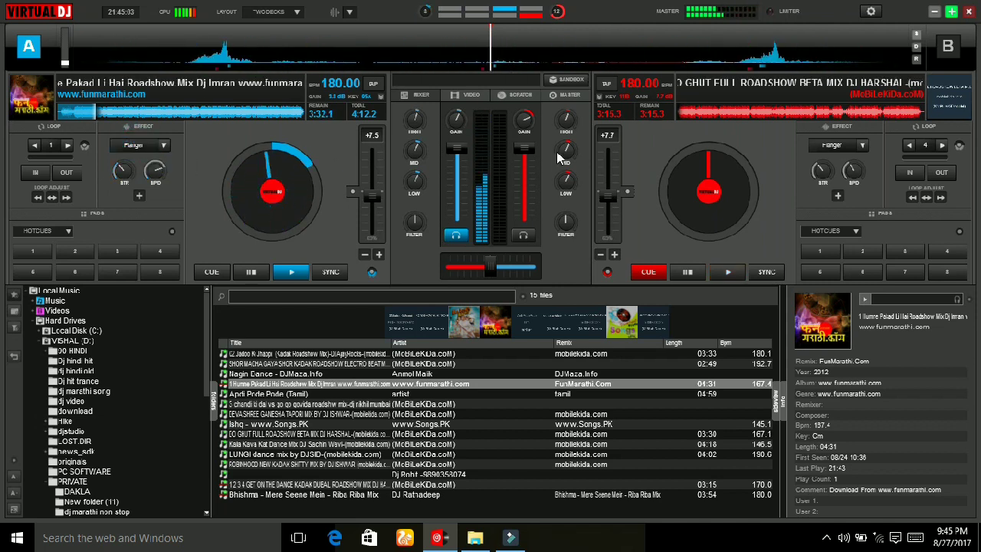
pyautogui.moveTo(559, 158)
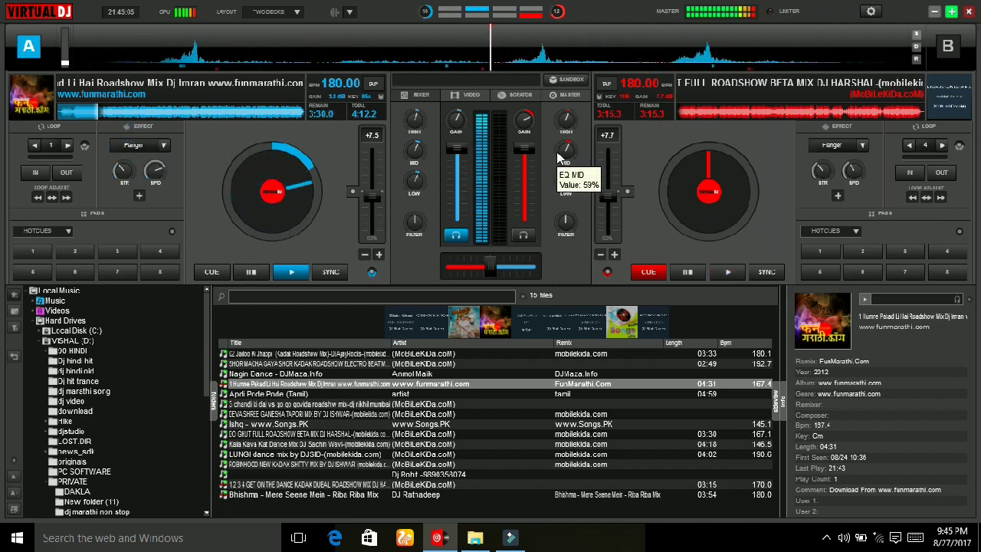
pyautogui.press('space')
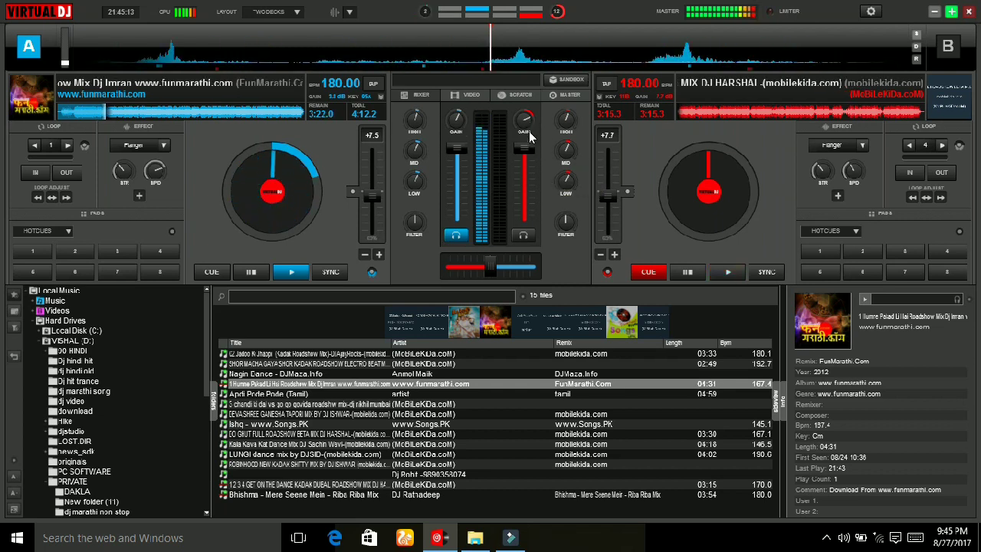
# - Lower deck B's channel fader to zero and start its track playing from the cue point
pyautogui.moveTo(523, 145); pyautogui.dragTo(524, 219)
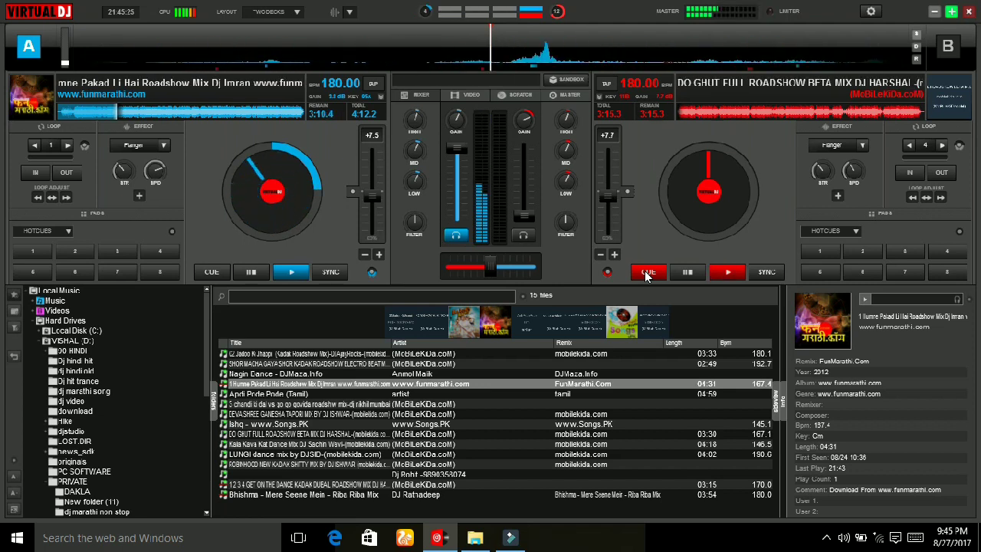
pyautogui.click(703, 285)
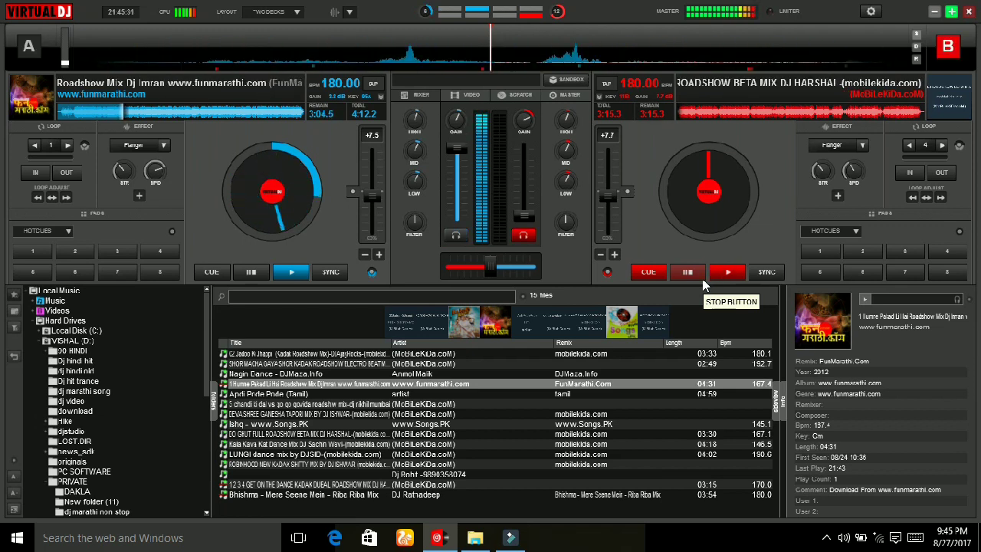
pyautogui.click(702, 281)
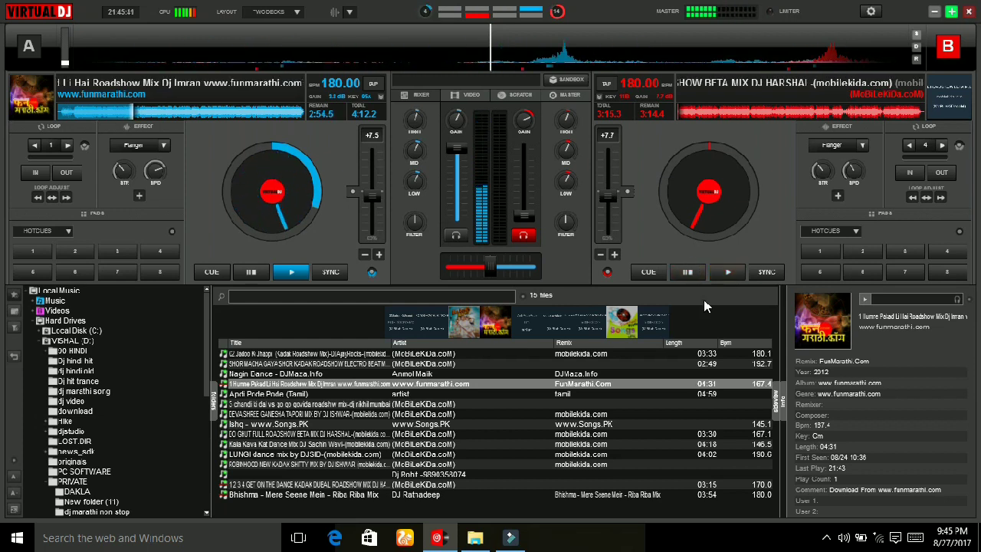
pyautogui.click(658, 282)
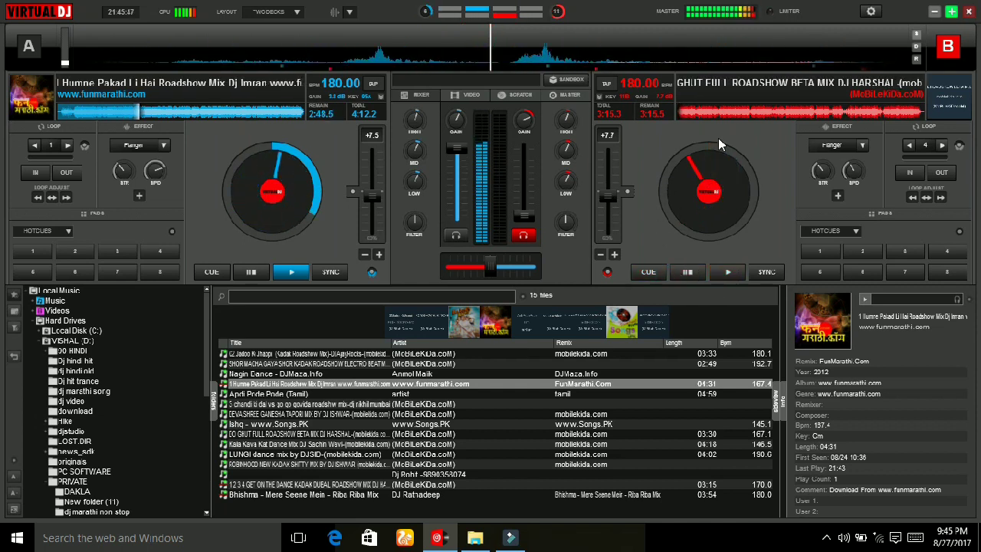
pyautogui.click(657, 281)
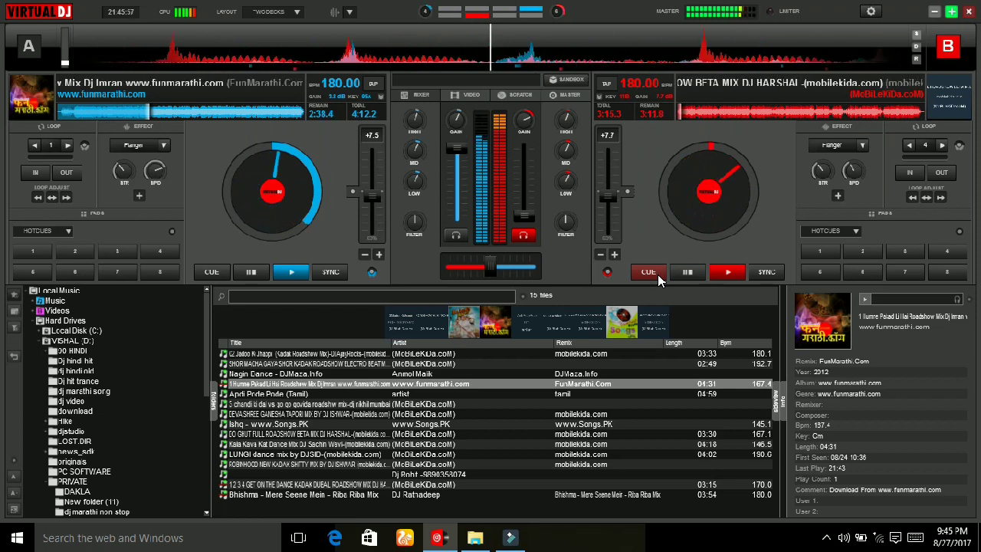
# - Switch the mix over by raising deck B's channel fader to full and deck A's to zero, and pause deck A
pyautogui.moveTo(521, 221); pyautogui.dragTo(463, 416)
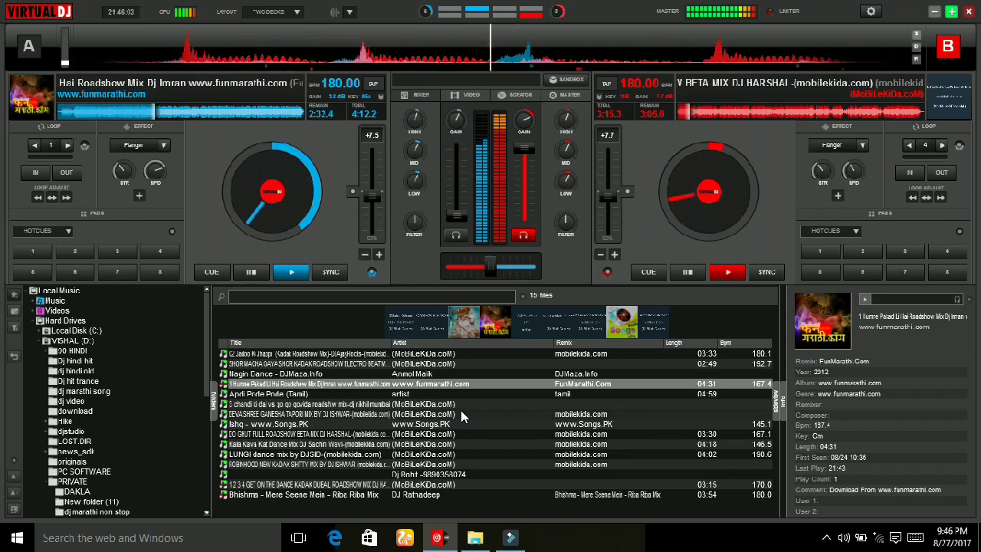
pyautogui.click(251, 274)
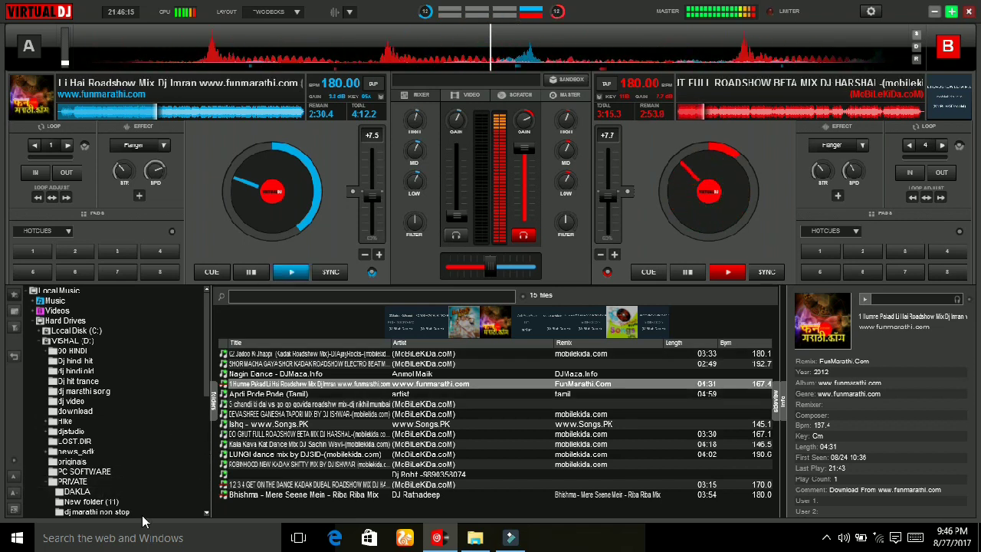
# - Load "Main Toh Raste Se Jaa Raha Tha - Dance Like Govinda Remix" from New folder (9) onto deck A and position it at its beginning
pyautogui.moveTo(207, 368); pyautogui.dragTo(206, 425)
pyautogui.click(115, 439)
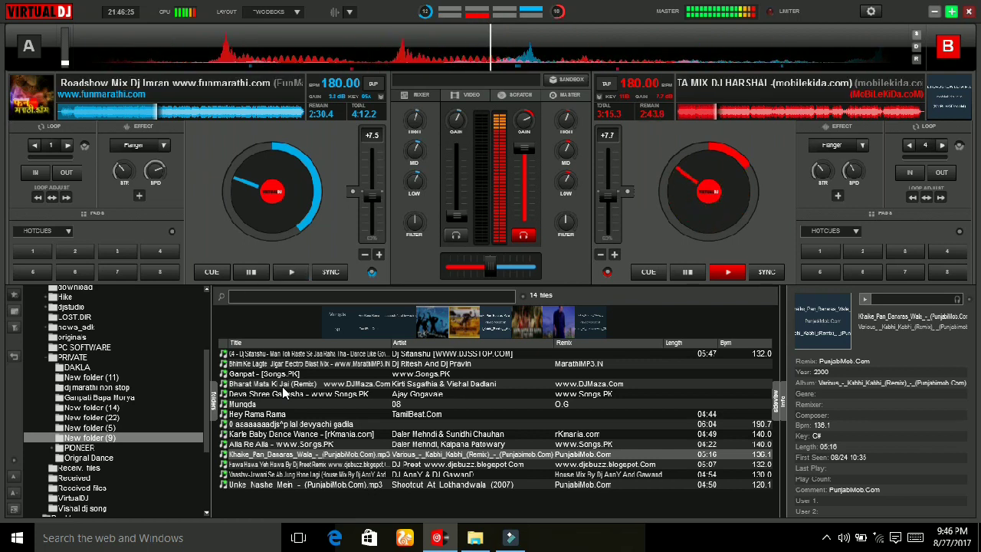
pyautogui.moveTo(332, 351); pyautogui.dragTo(283, 222)
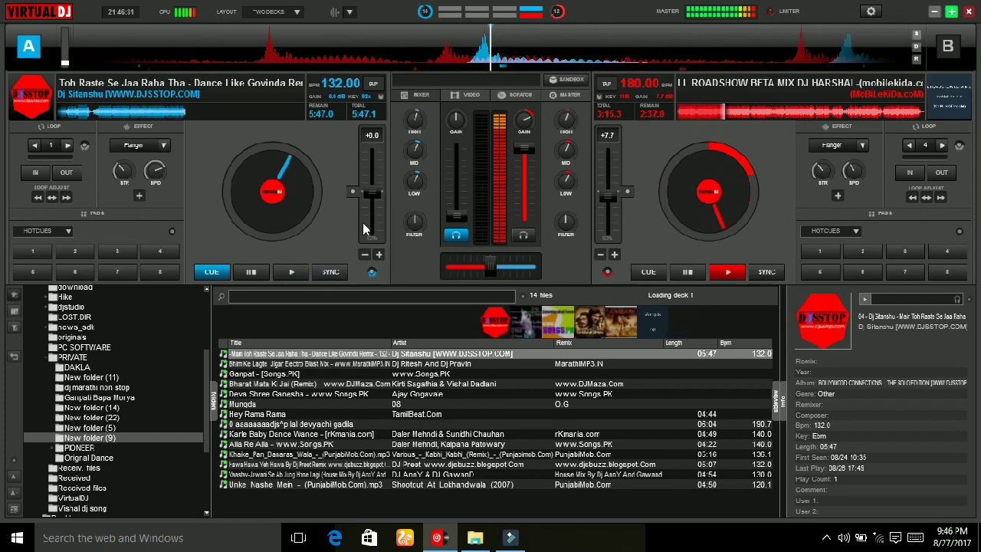
pyautogui.click(92, 115)
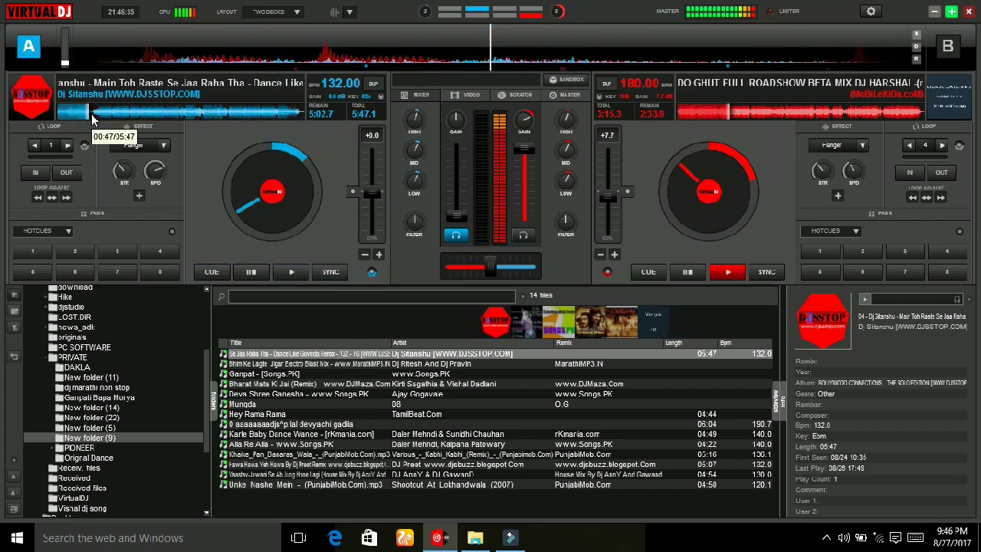
pyautogui.click(86, 113)
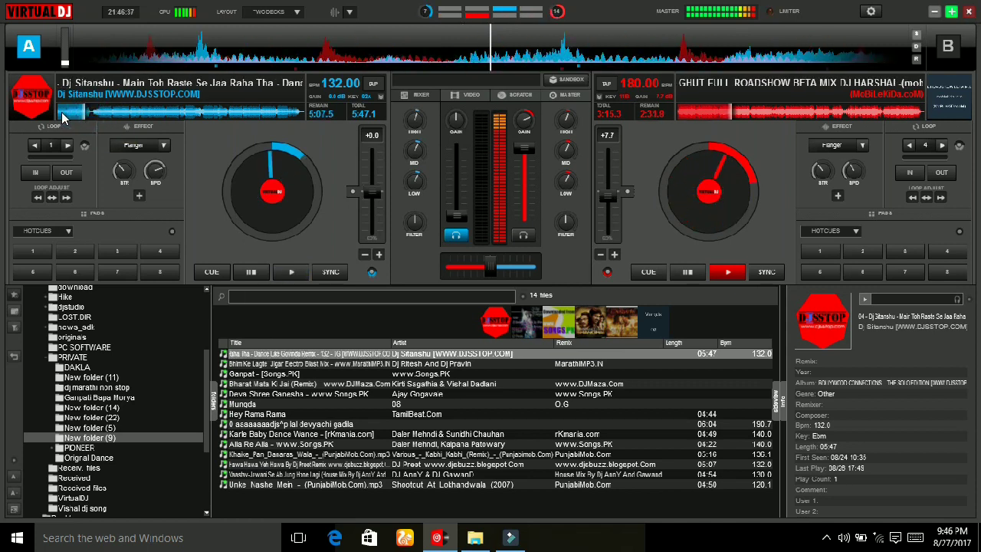
pyautogui.click(60, 113)
pyautogui.click(58, 115)
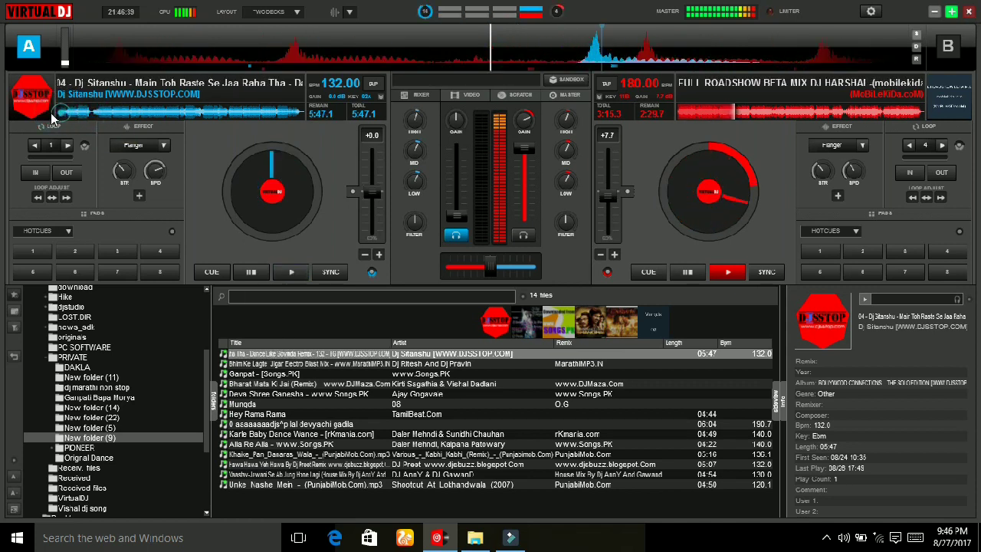
# - Start playing deck A and sync its tempo to deck B
pyautogui.click(286, 273)
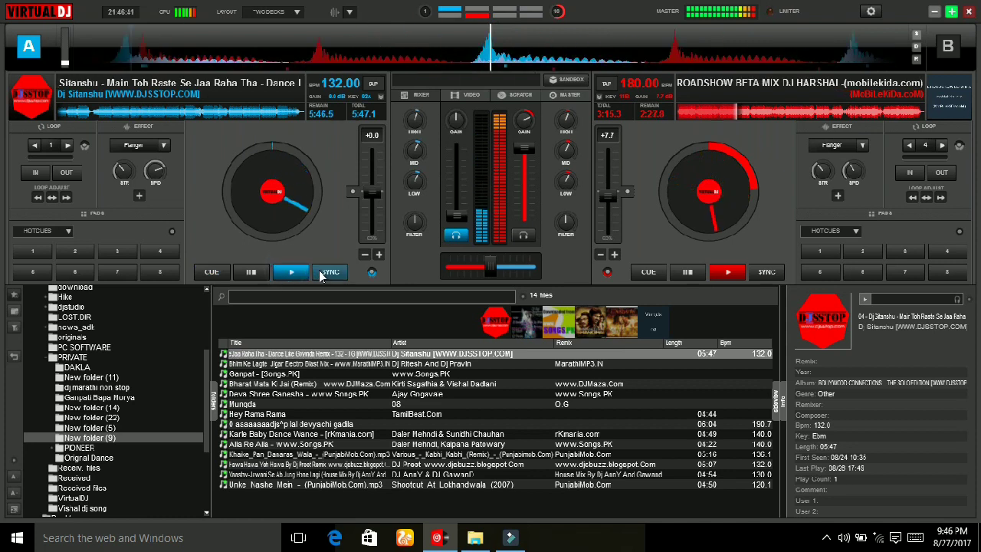
pyautogui.click(324, 272)
pyautogui.click(320, 272)
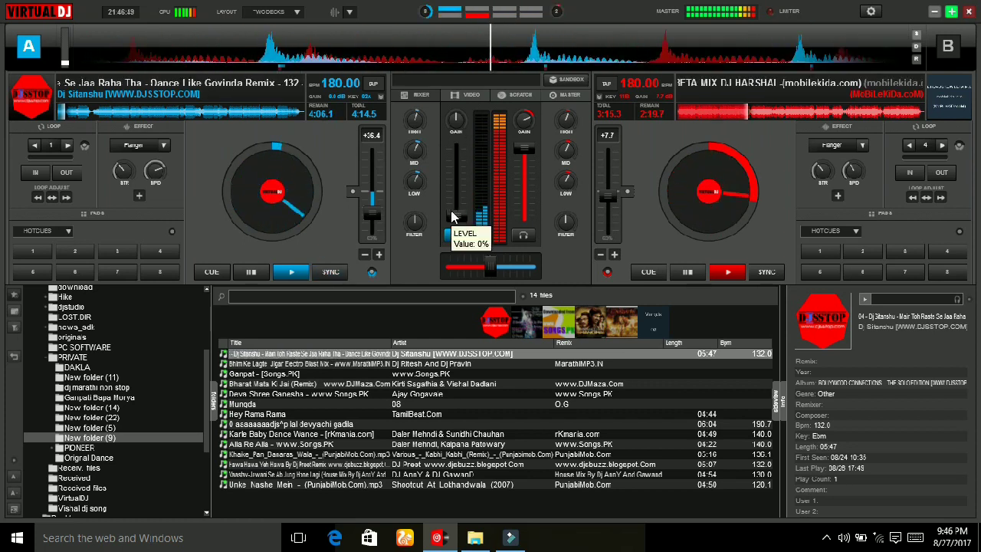
# - Raise deck A's gain and bring its channel fader to full with the crossfader set fully to deck B
pyautogui.moveTo(449, 123); pyautogui.dragTo(459, 86)
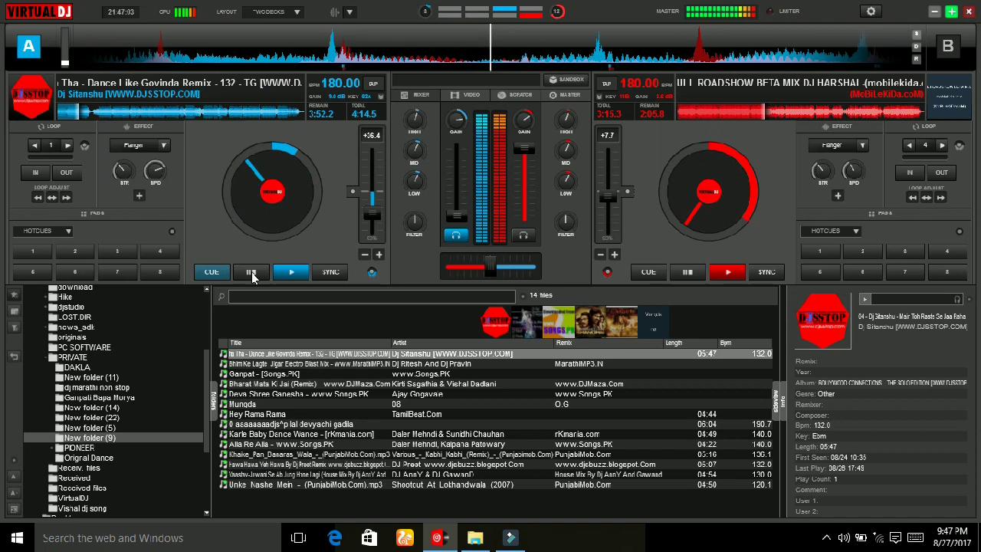
pyautogui.moveTo(490, 269); pyautogui.dragTo(534, 267)
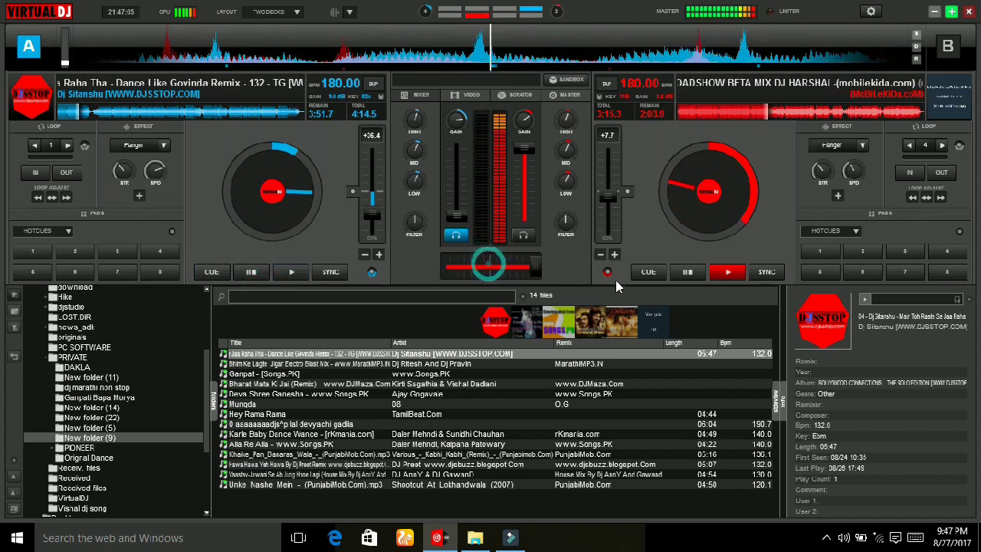
pyautogui.moveTo(454, 218); pyautogui.dragTo(456, 147)
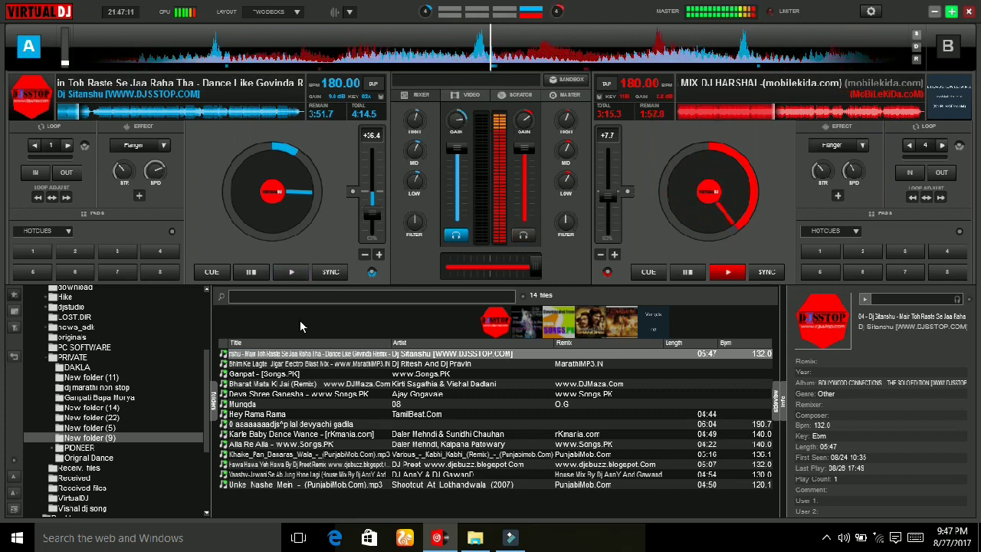
# - Crossfade fully from deck B to the playing deck A
pyautogui.click(536, 265)
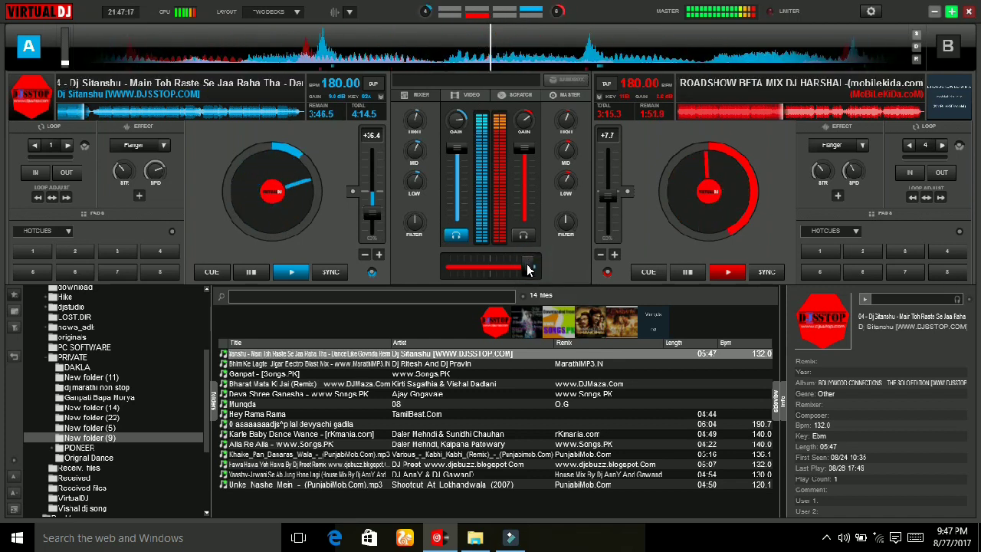
pyautogui.moveTo(528, 269); pyautogui.dragTo(444, 270)
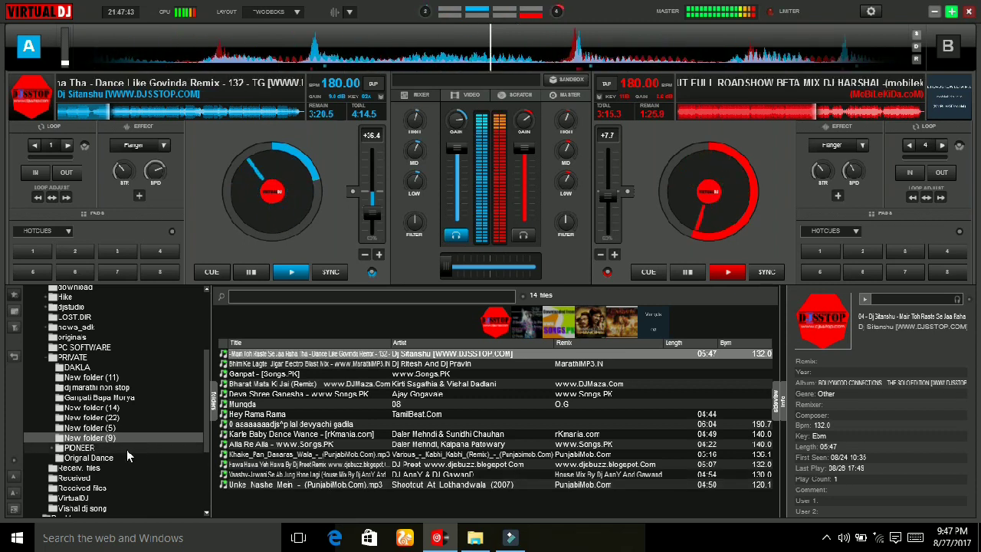
# - Browse the PRIVATE subfolders and load the 170 BPM track "Pinky Hai Paise Walon Ki" from New folder (11) onto deck B
pyautogui.click(134, 428)
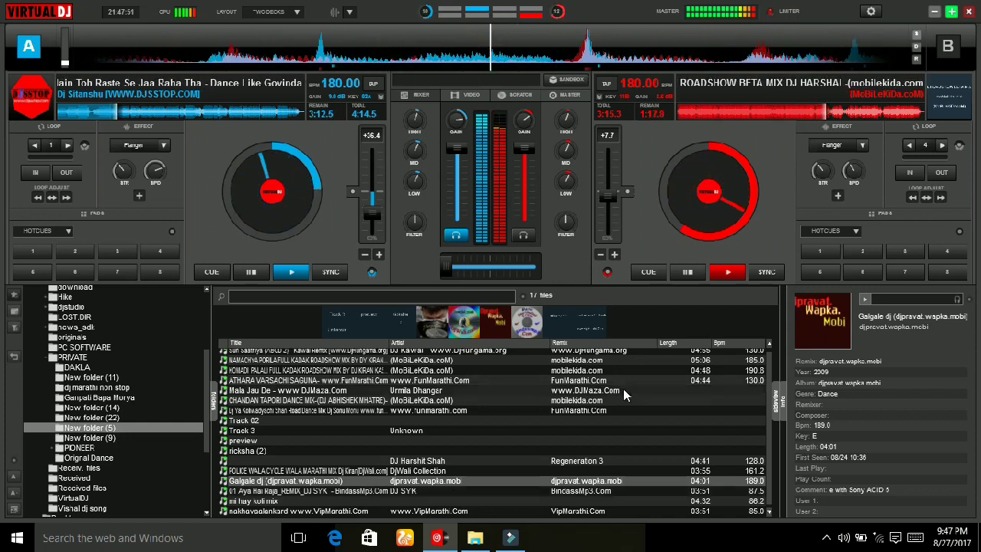
pyautogui.moveTo(770, 491); pyautogui.dragTo(770, 485)
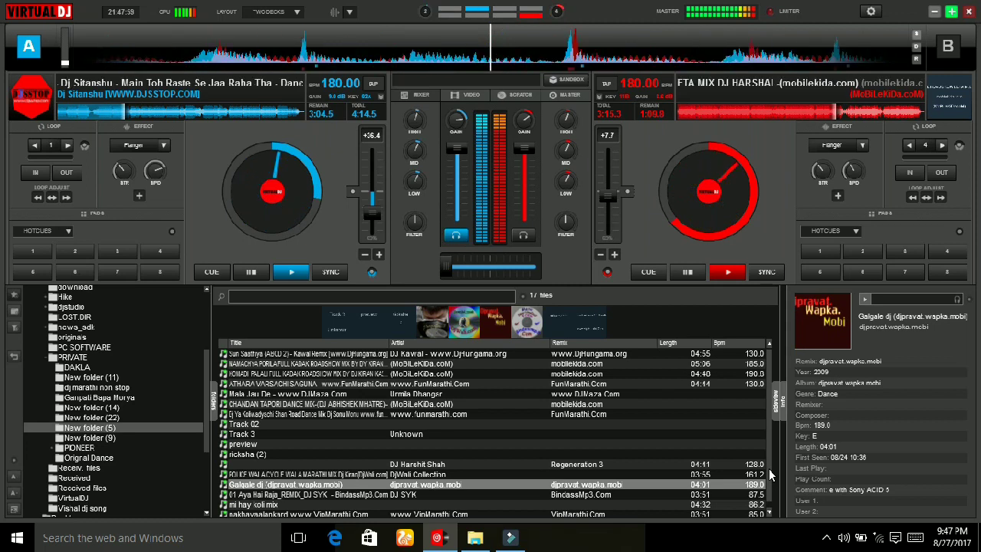
pyautogui.click(113, 417)
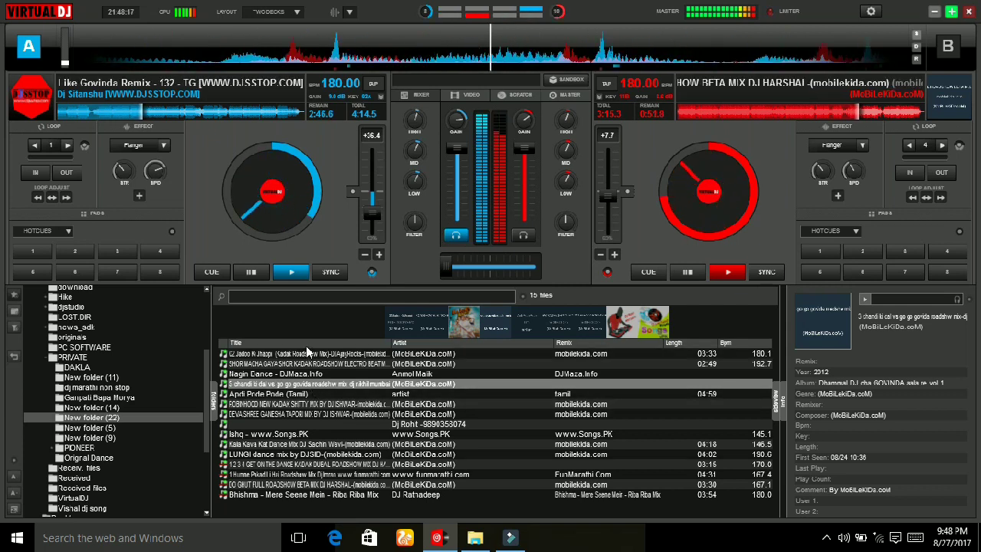
pyautogui.click(148, 408)
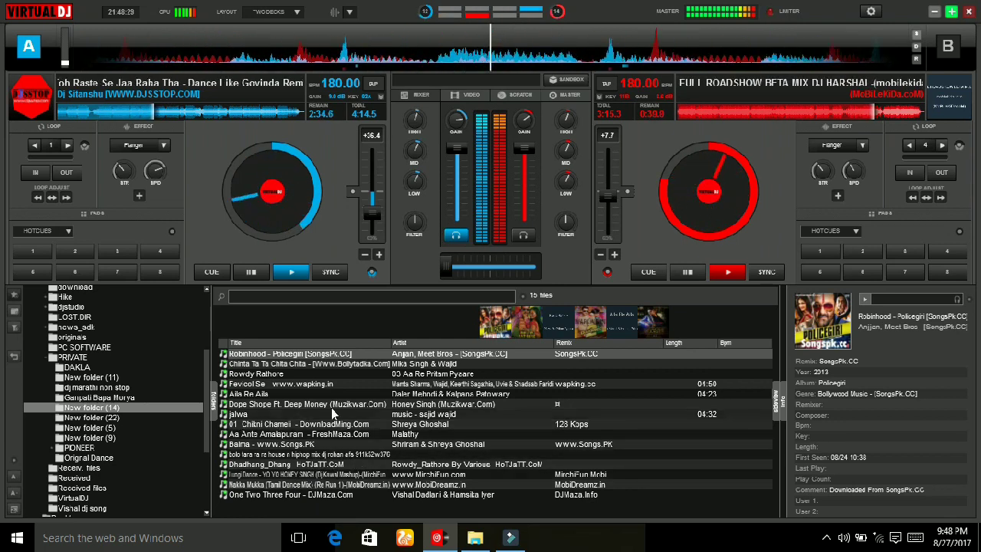
pyautogui.click(145, 378)
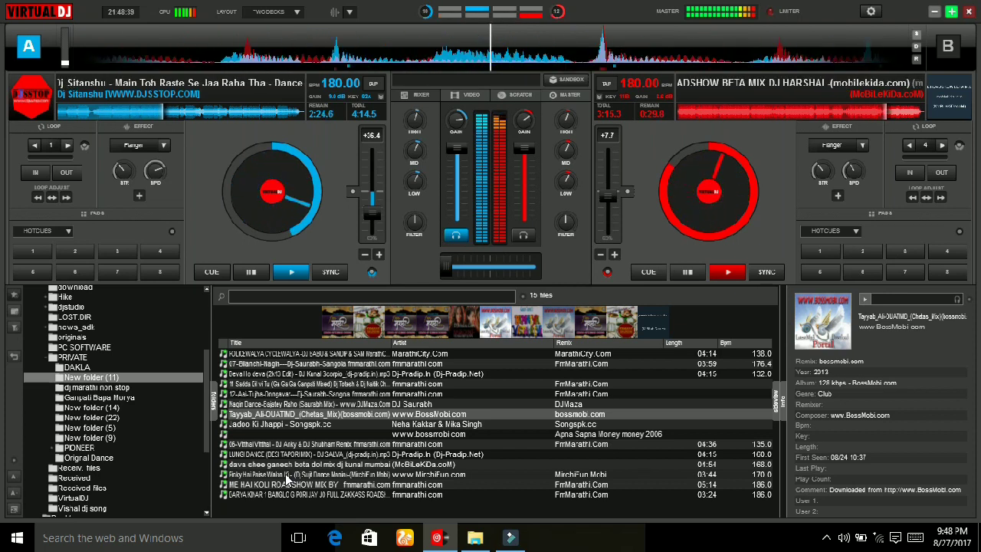
pyautogui.moveTo(288, 477); pyautogui.dragTo(648, 228)
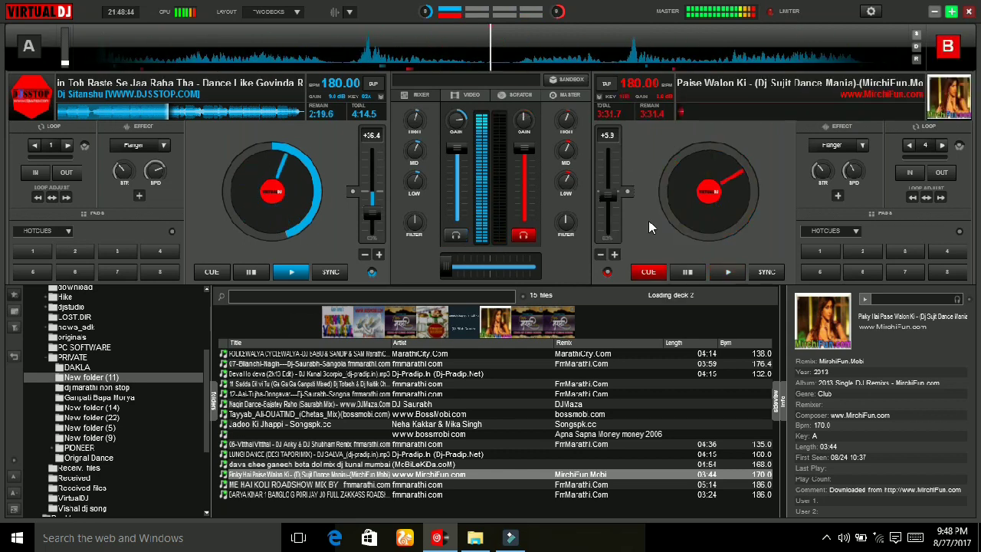
# - Start deck B in sync with deck A and crossfade fully to deck B
pyautogui.click(766, 272)
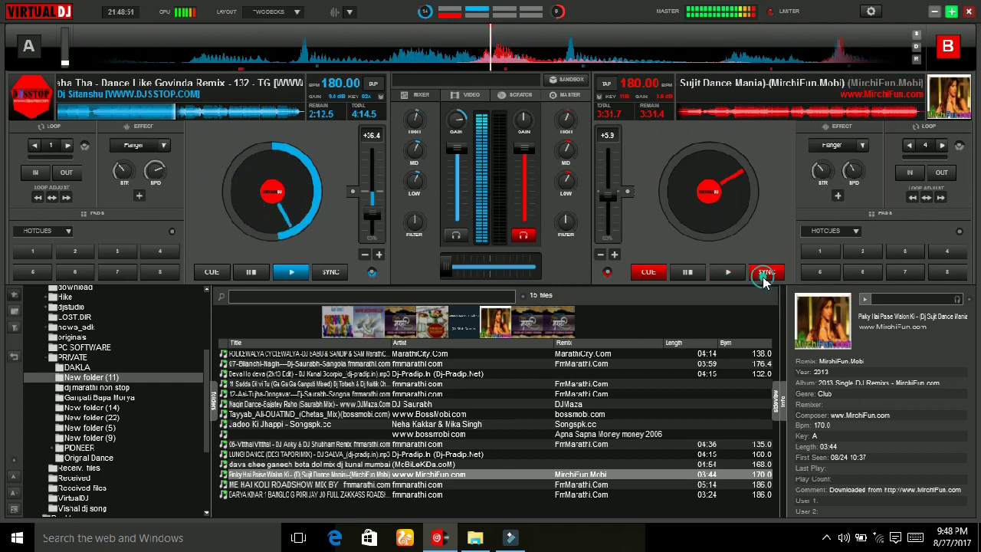
pyautogui.click(762, 274)
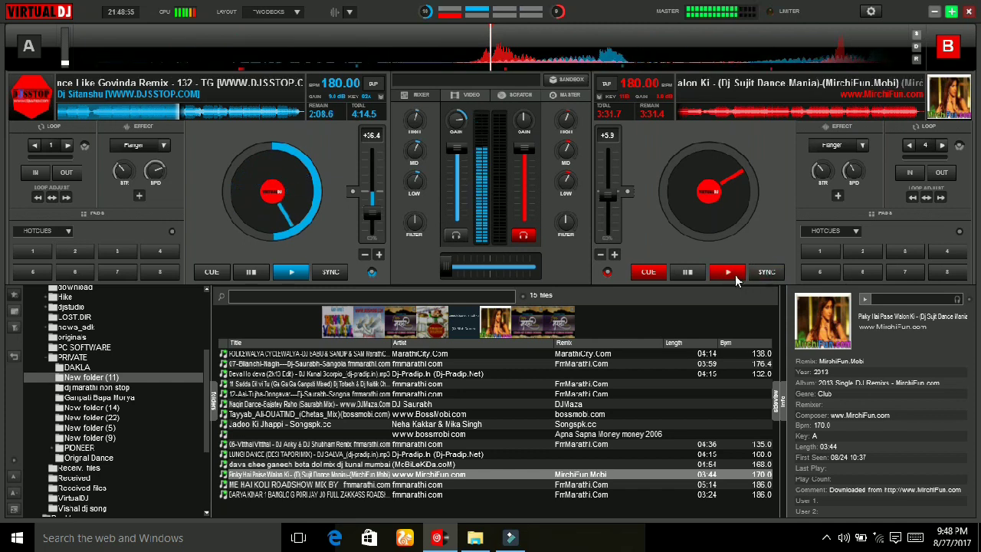
pyautogui.click(731, 272)
pyautogui.click(750, 271)
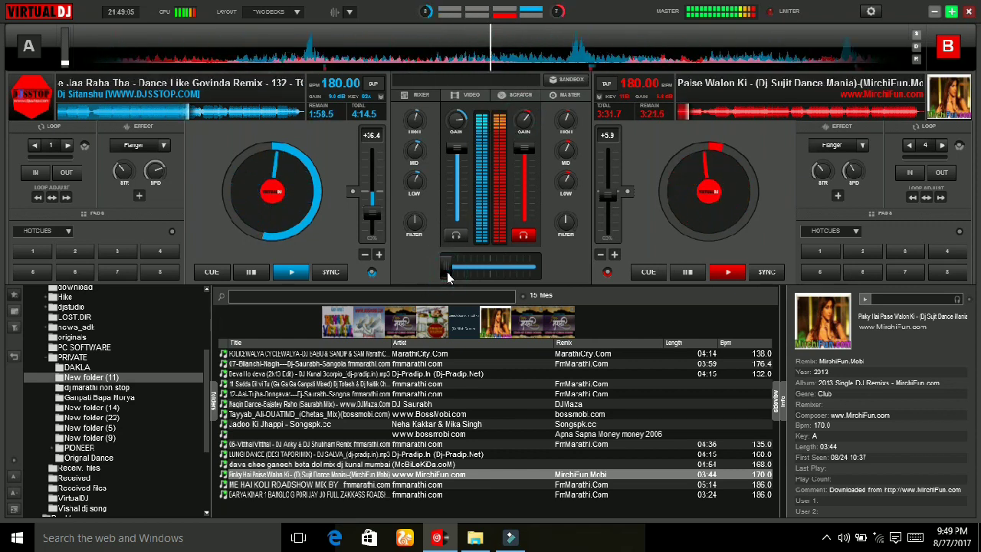
pyautogui.moveTo(448, 272); pyautogui.dragTo(534, 269)
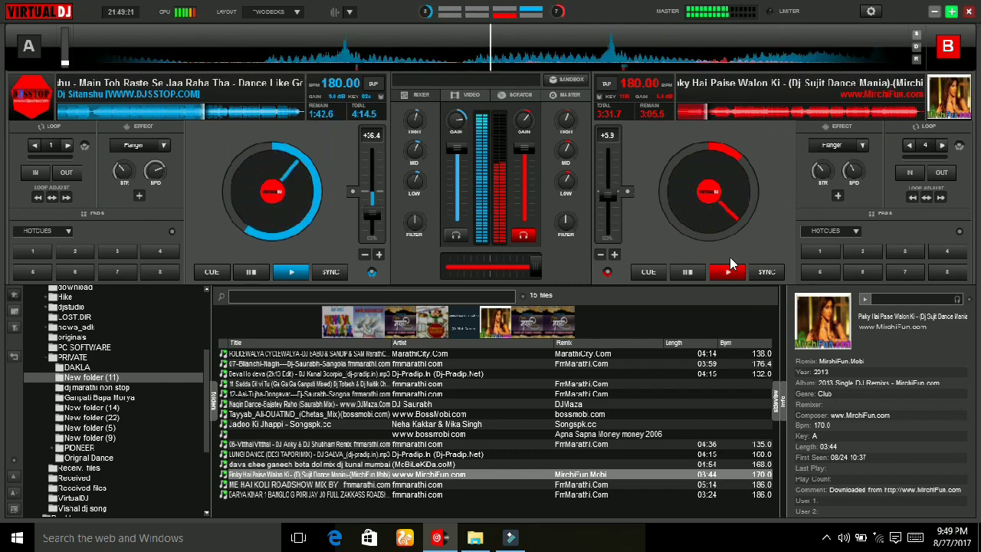
# - Pause deck A, browse the PRIVATE subfolders, and load "03 Bahon Main Botal" from the dj hindi old folder onto deck A
pyautogui.click(252, 273)
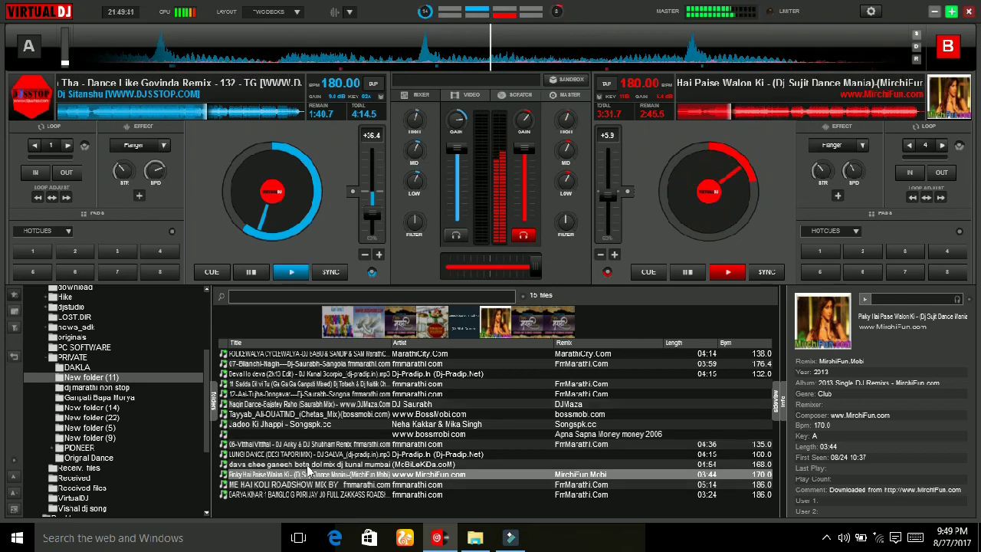
pyautogui.click(127, 407)
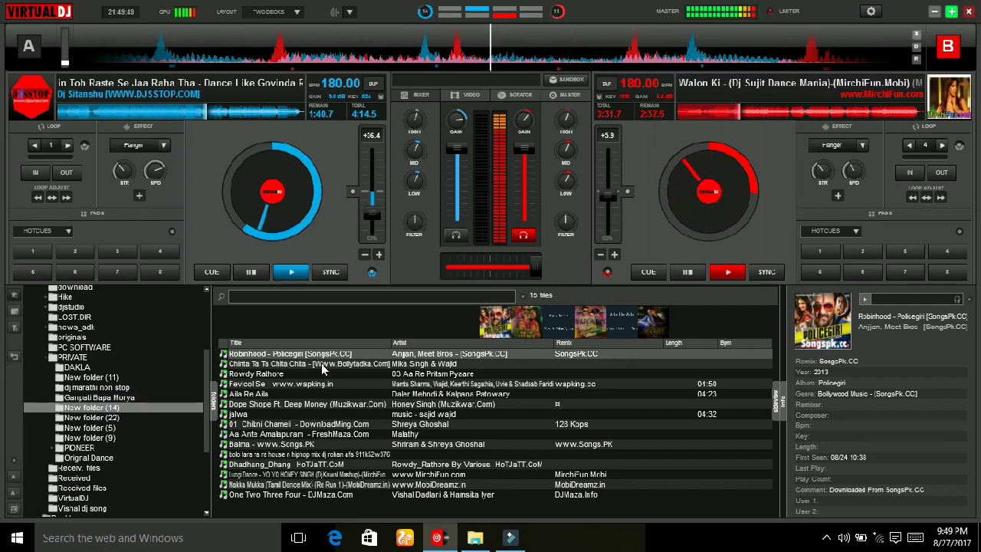
pyautogui.click(115, 418)
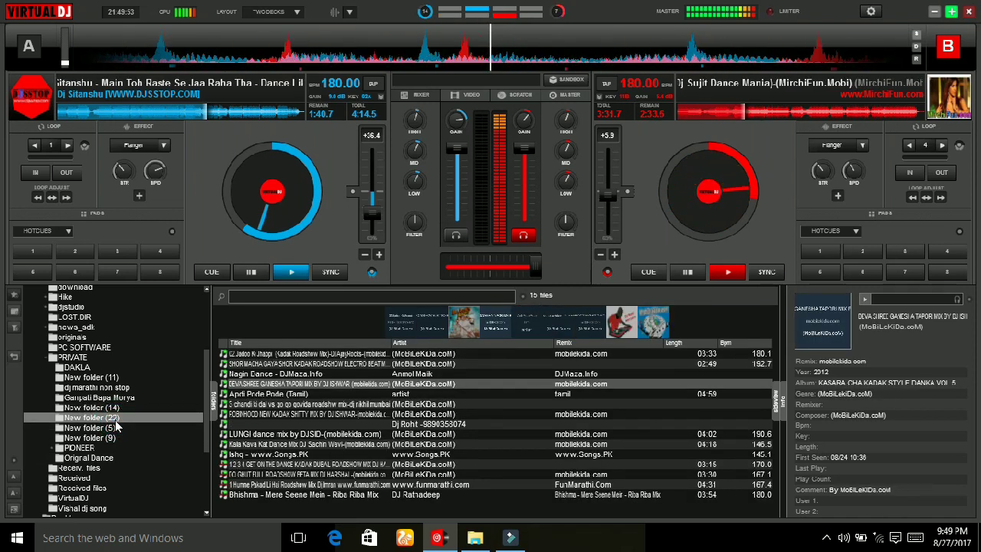
pyautogui.click(110, 429)
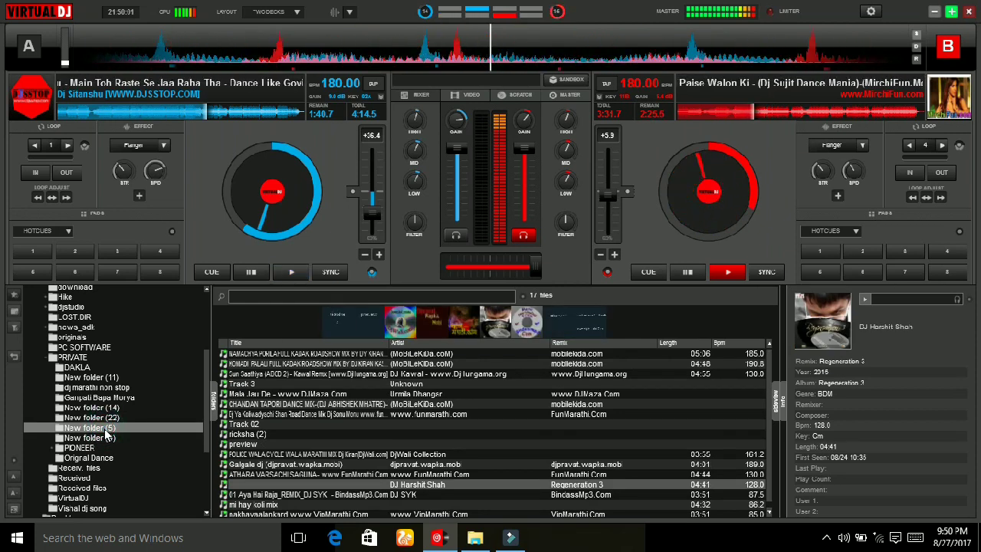
pyautogui.click(106, 437)
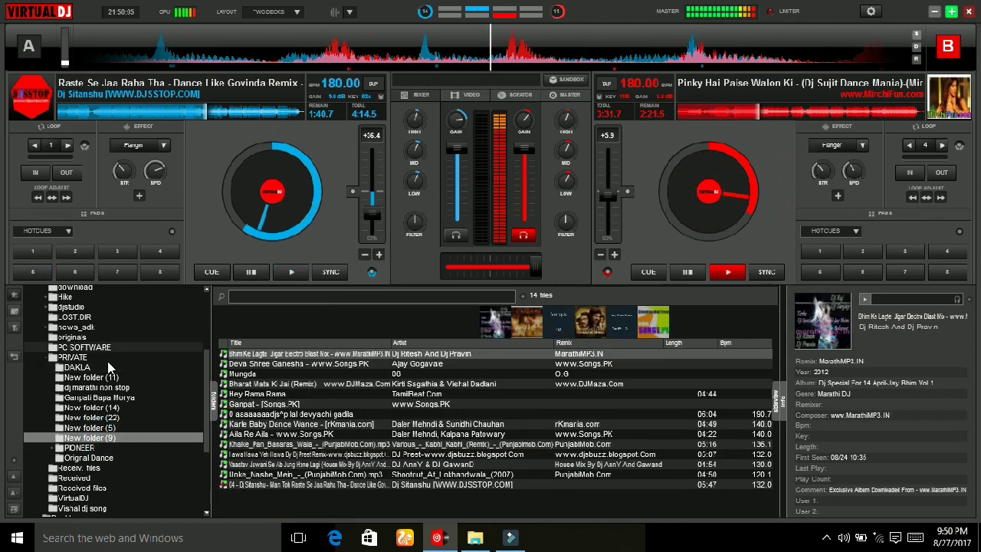
pyautogui.click(204, 417)
pyautogui.scroll(3, 208, 413)
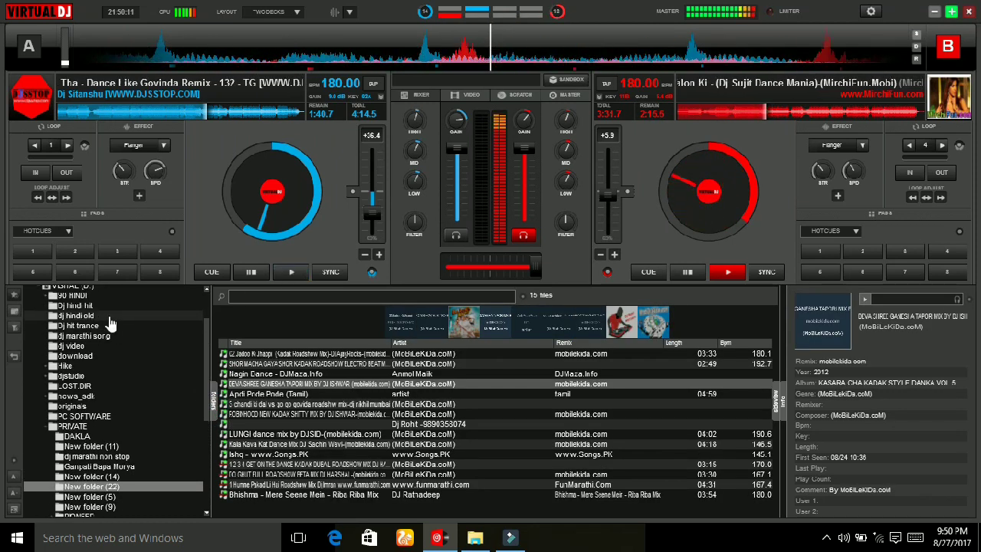
pyautogui.click(109, 315)
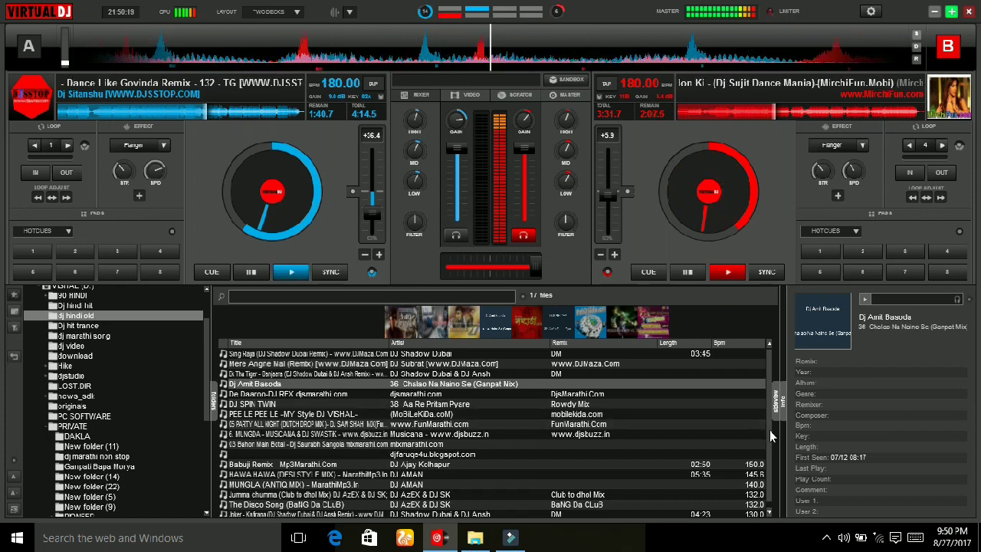
pyautogui.scroll(-1, 772, 435)
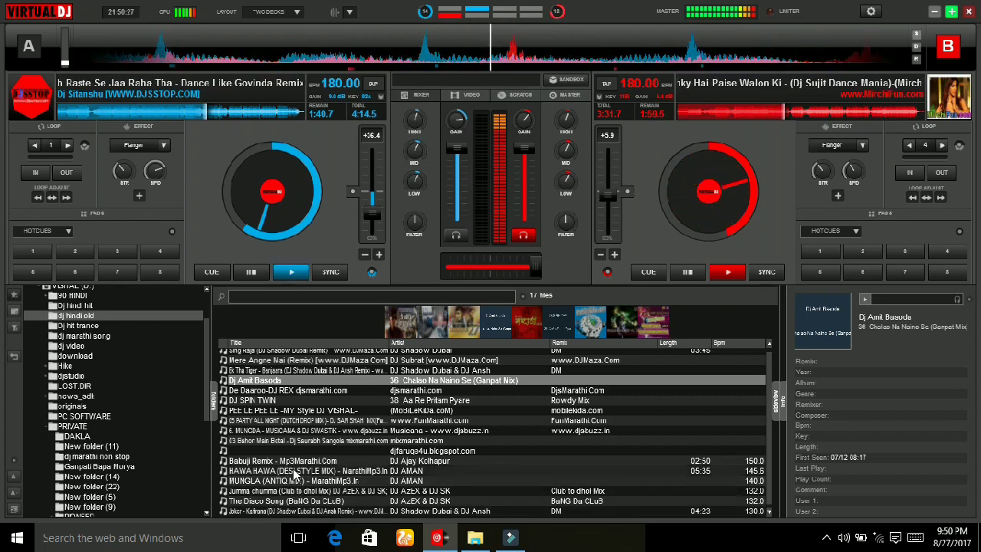
pyautogui.moveTo(298, 443); pyautogui.dragTo(291, 271)
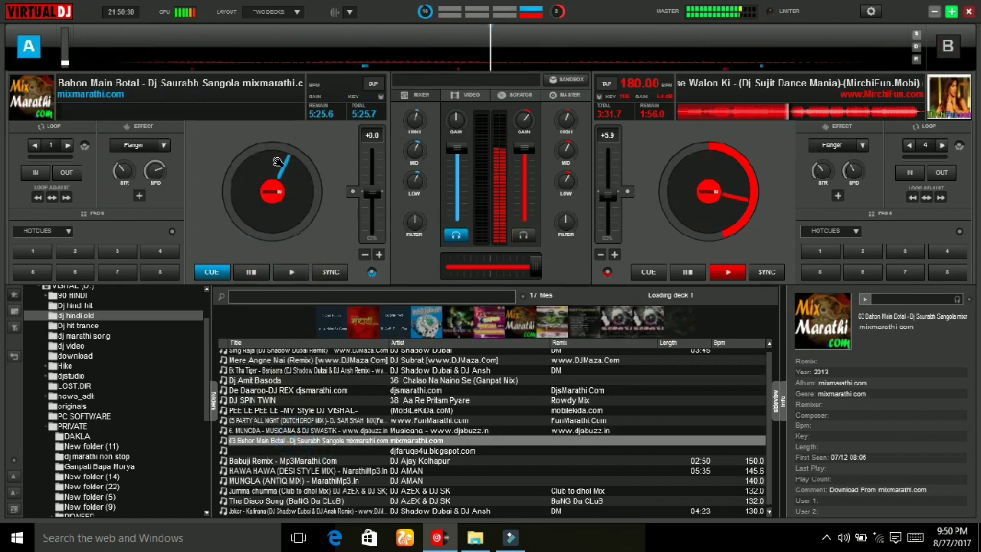
# - Start deck A in sync with deck B's tempo and crossfade fully to deck A
pyautogui.click(324, 273)
pyautogui.click(325, 274)
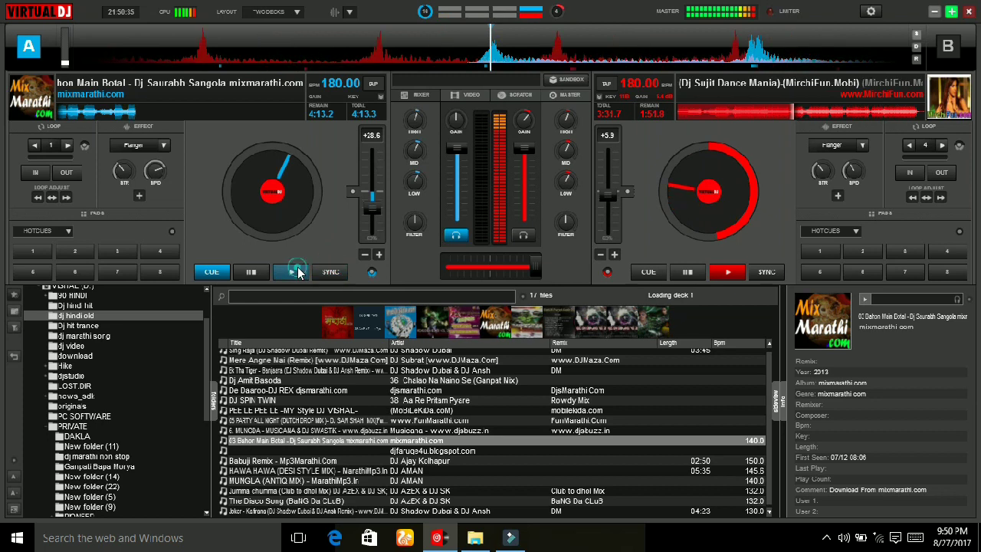
pyautogui.click(325, 275)
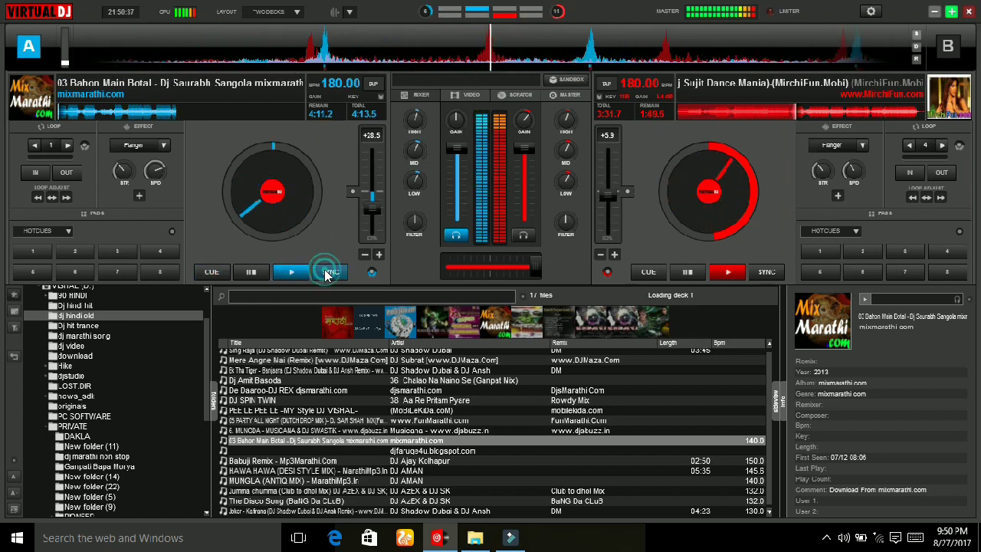
pyautogui.click(325, 275)
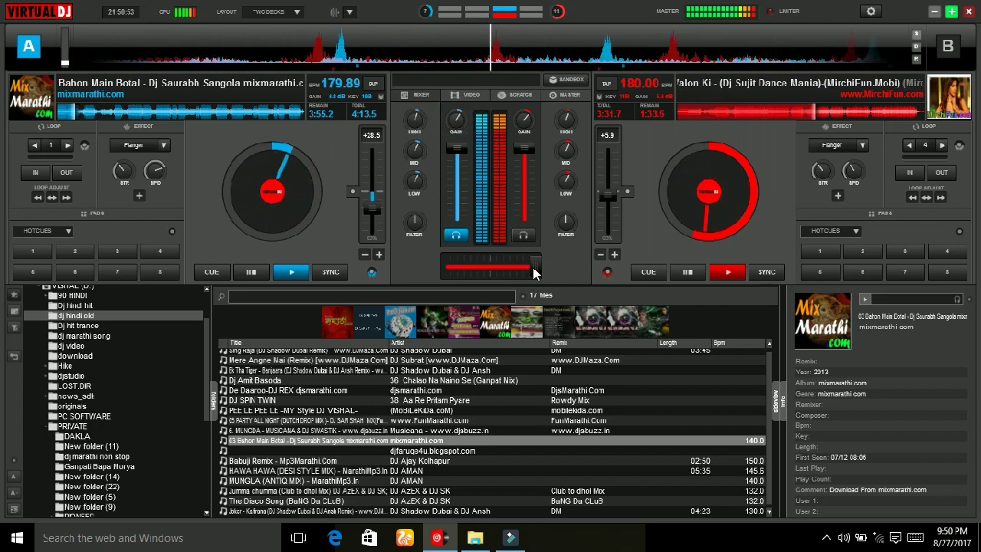
pyautogui.moveTo(536, 268); pyautogui.dragTo(446, 268)
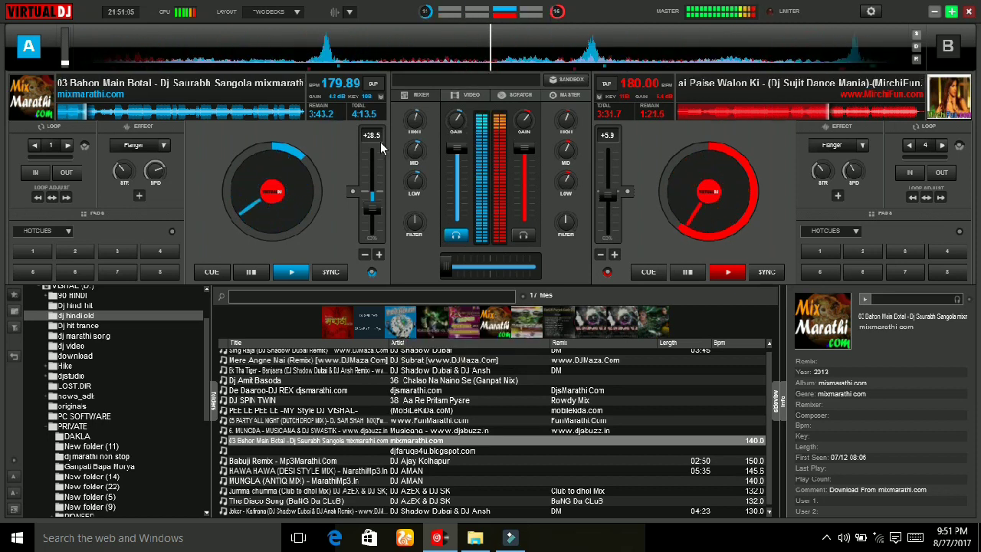
# - Reset deck A's pitch to zero, and set it to about +17.3 for a tempo of 164.21 BPM
pyautogui.click(354, 193)
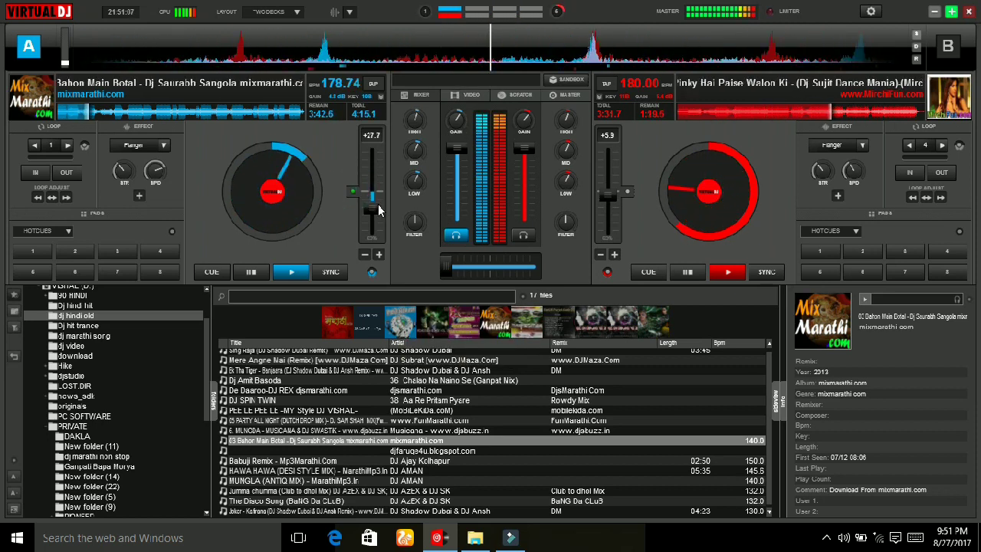
pyautogui.click(354, 192)
pyautogui.click(354, 190)
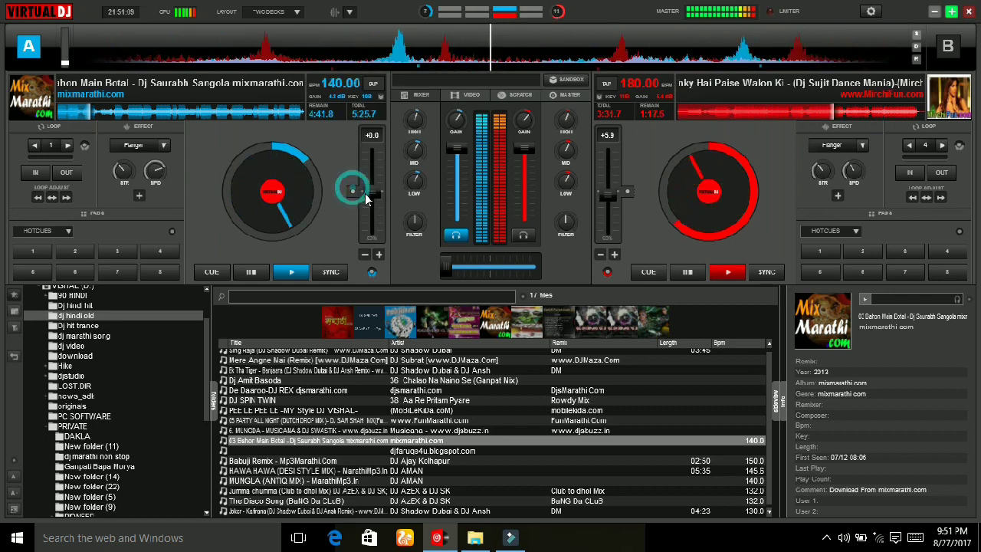
pyautogui.click(373, 198)
pyautogui.moveTo(374, 200); pyautogui.dragTo(374, 207)
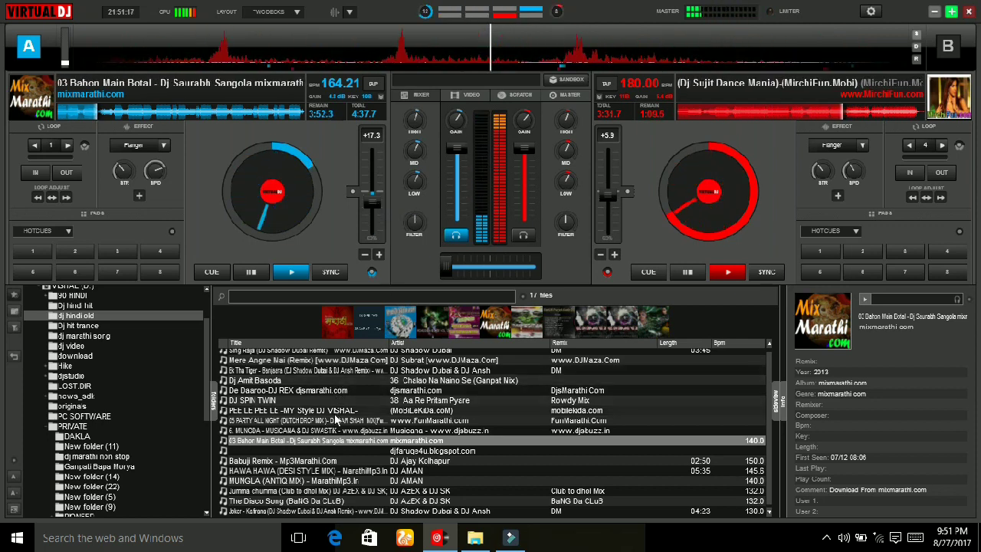
# - Load "PEE LE PEE LE" from the dj hindi old folder onto deck B and sync it to deck A
pyautogui.moveTo(335, 416); pyautogui.dragTo(695, 241)
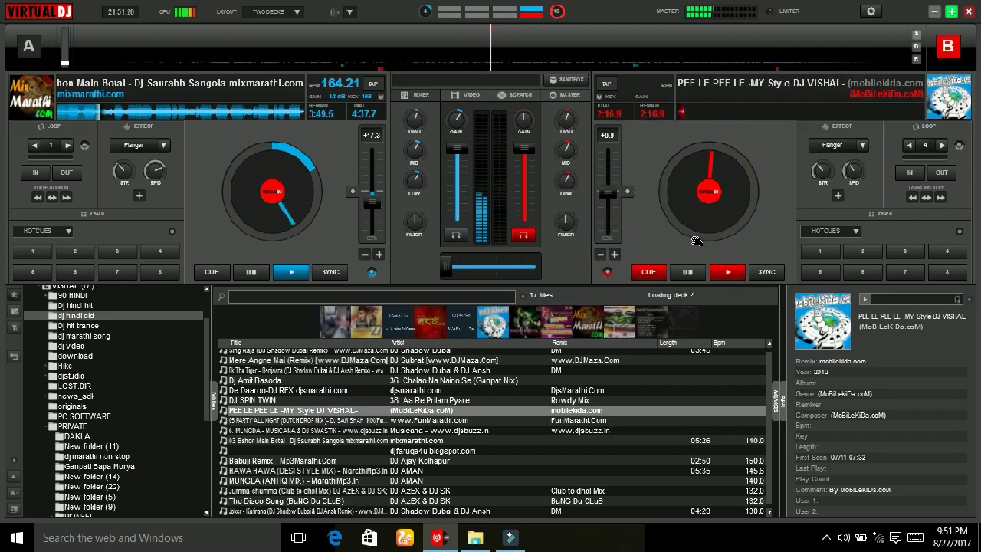
pyautogui.click(777, 273)
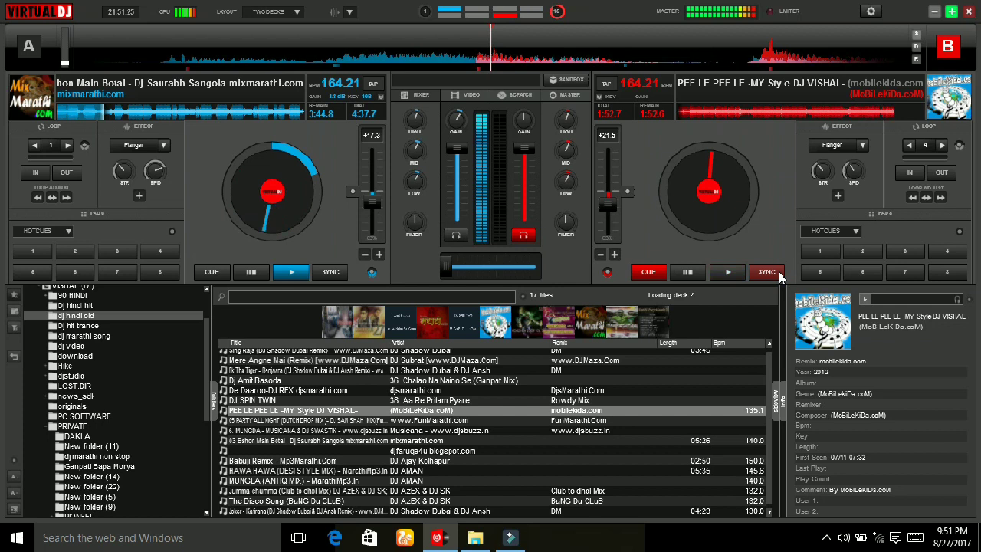
pyautogui.click(778, 275)
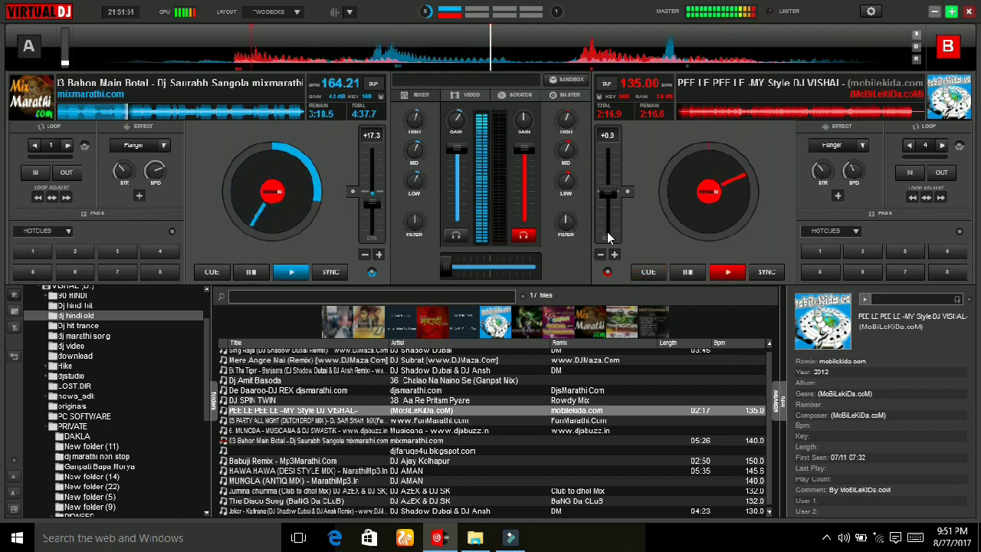
# - Play deck B from the track's beginning in sync with deck A and crossfade fully to deck B
pyautogui.click(684, 113)
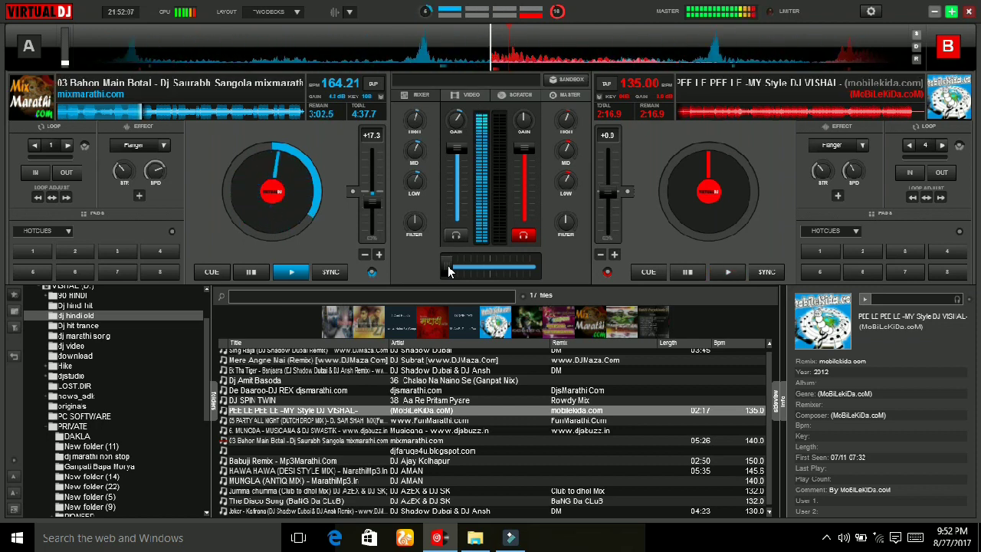
pyautogui.press('space')
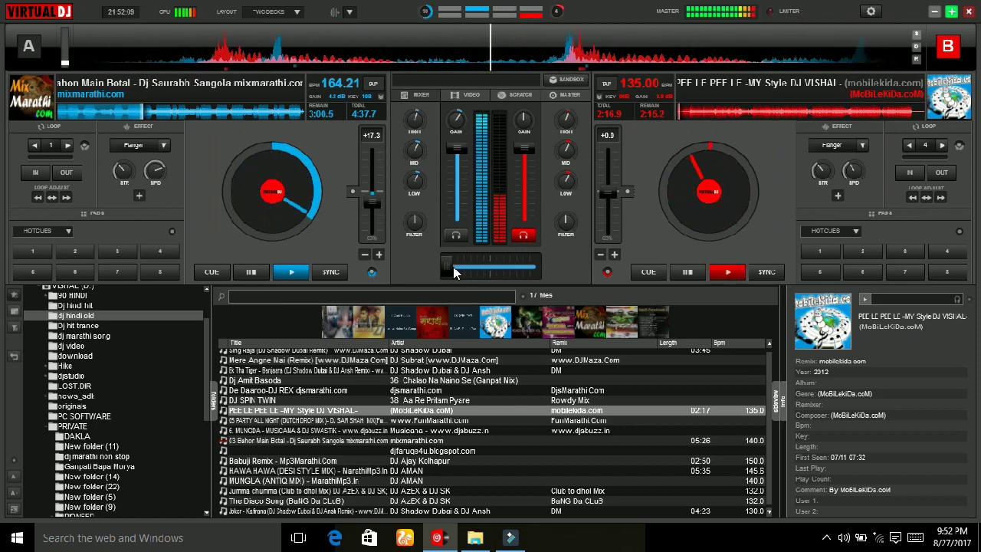
pyautogui.click(769, 272)
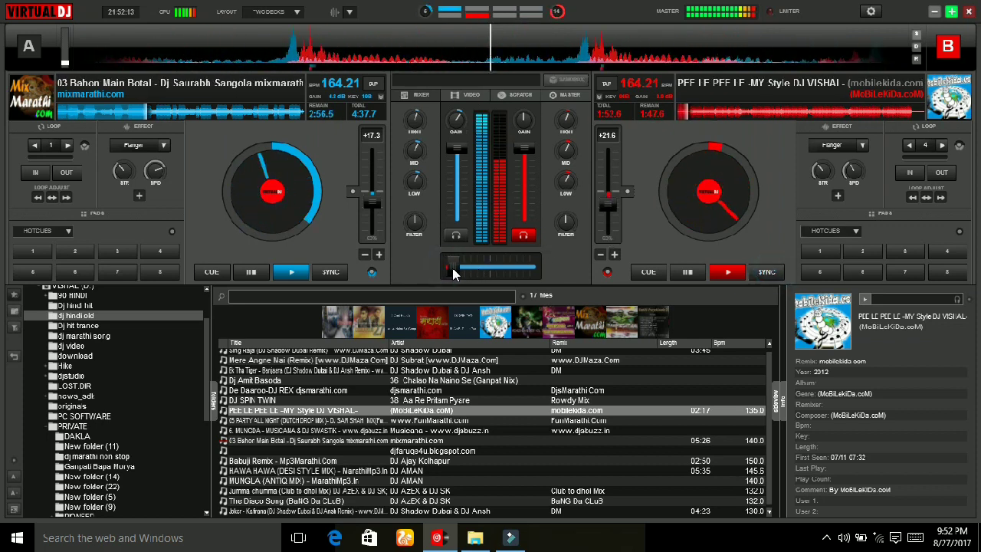
pyautogui.moveTo(461, 268); pyautogui.dragTo(536, 282)
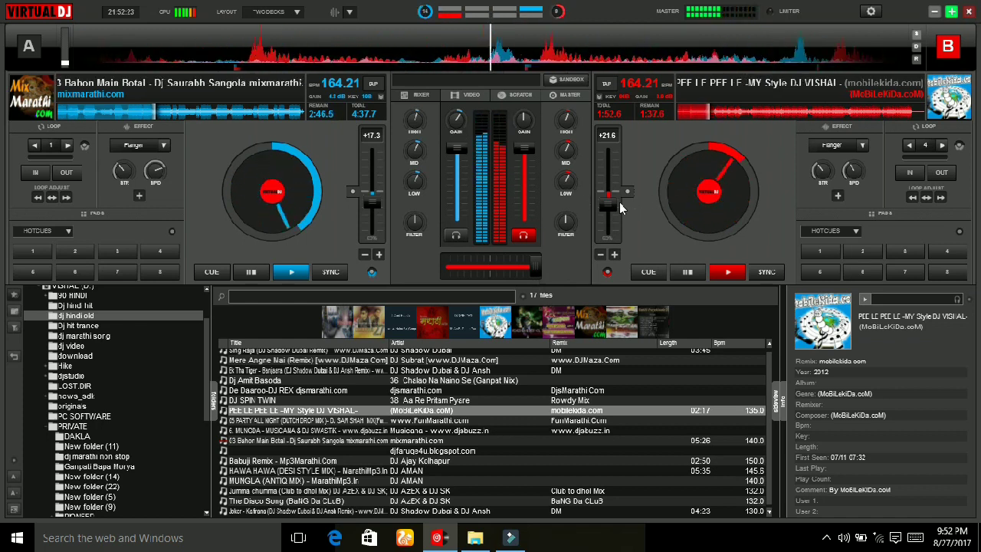
# - Set deck B's pitch to about +17.3 for a tempo of 158.35 BPM and pause deck A
pyautogui.moveTo(608, 198); pyautogui.dragTo(609, 204)
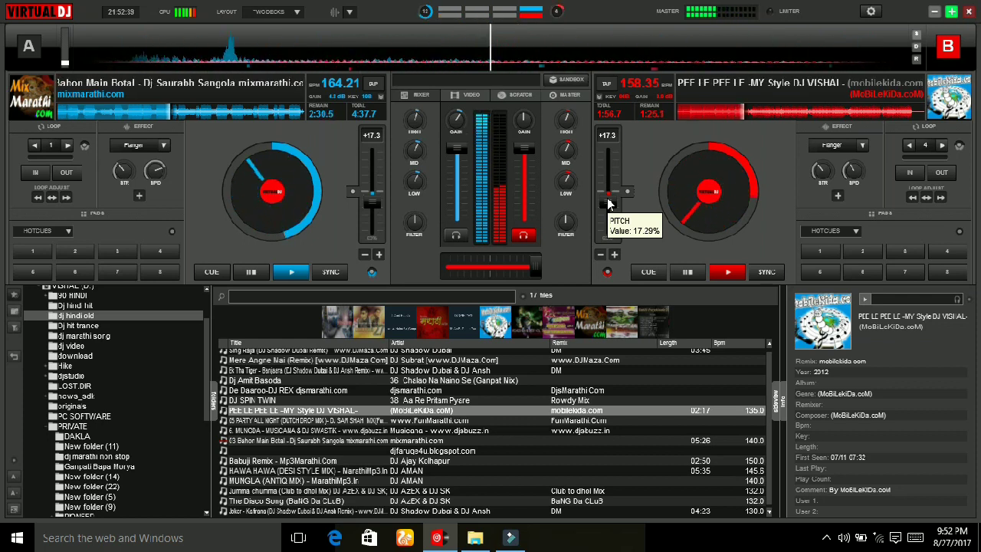
pyautogui.click(252, 274)
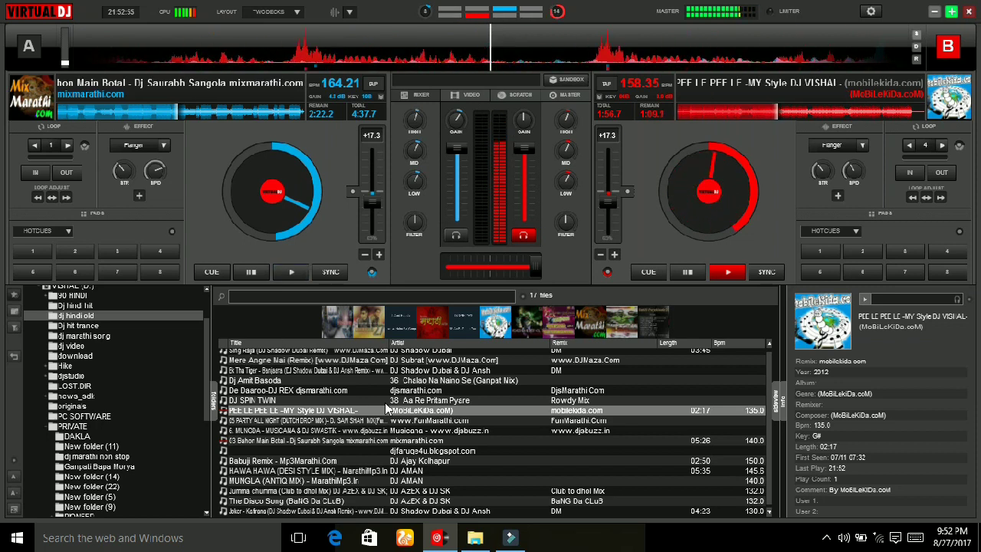
# - Choose BrakeStart as the effect for deck B
pyautogui.click(861, 145)
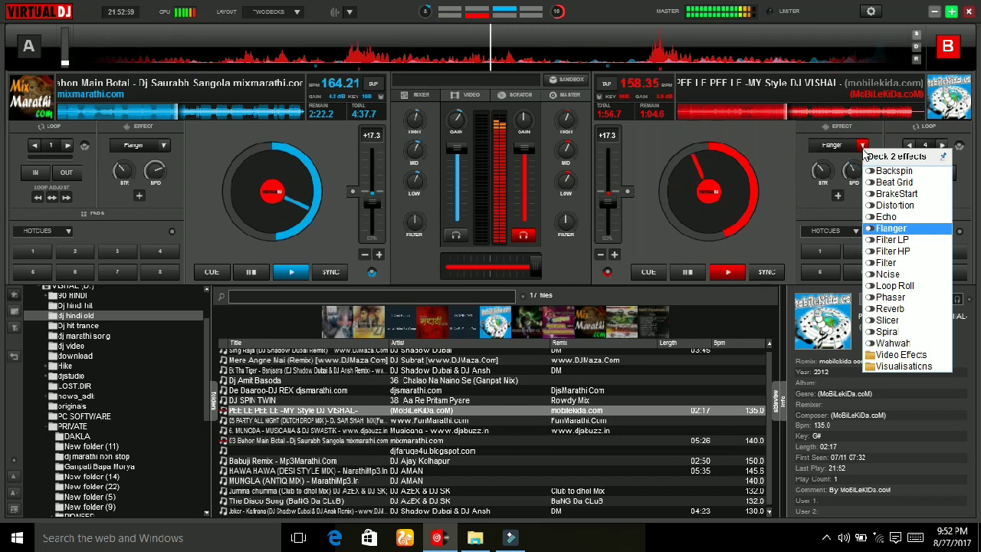
pyautogui.click(895, 194)
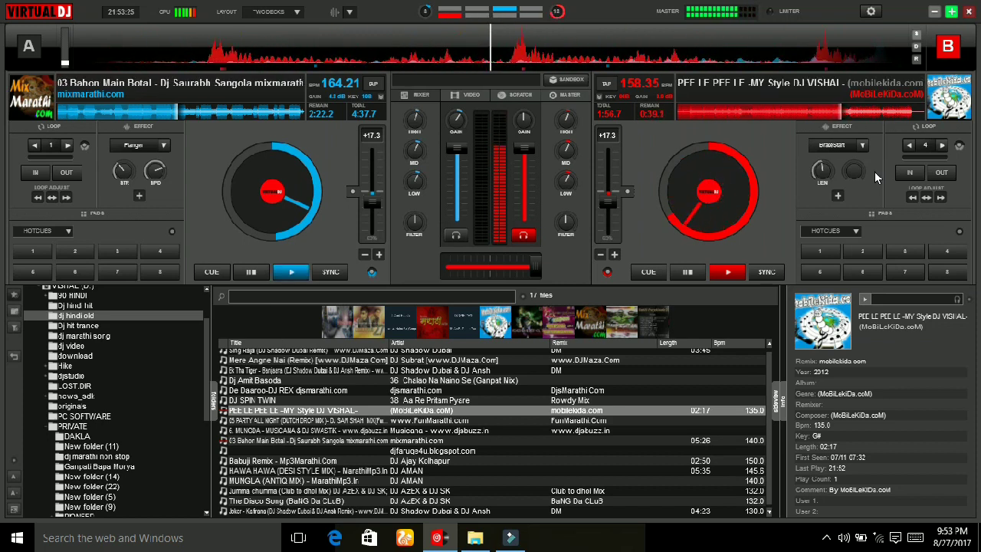
# - Centre the crossfader and cue deck A just after the beginning of its track
pyautogui.click(284, 218)
pyautogui.moveTo(284, 219); pyautogui.dragTo(295, 212)
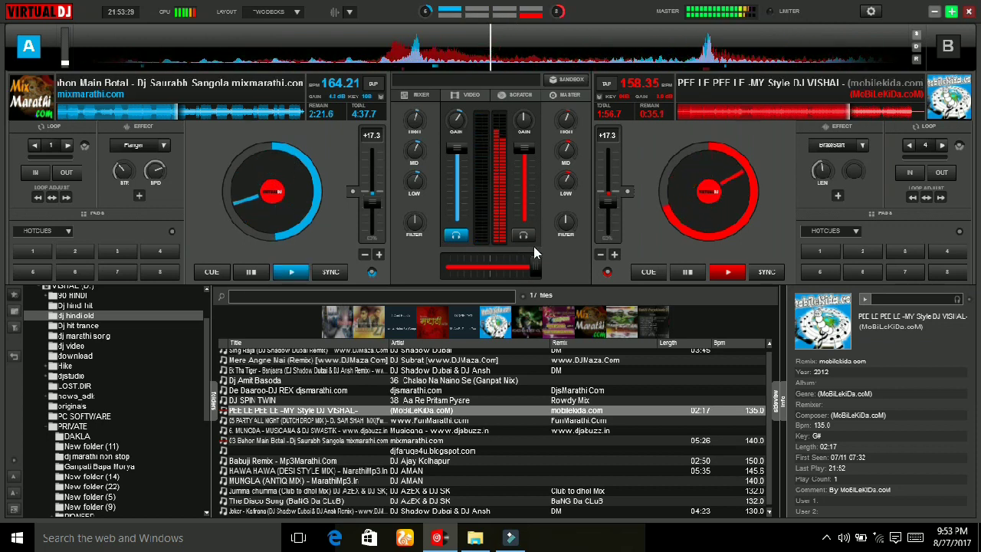
pyautogui.moveTo(534, 267); pyautogui.dragTo(496, 265)
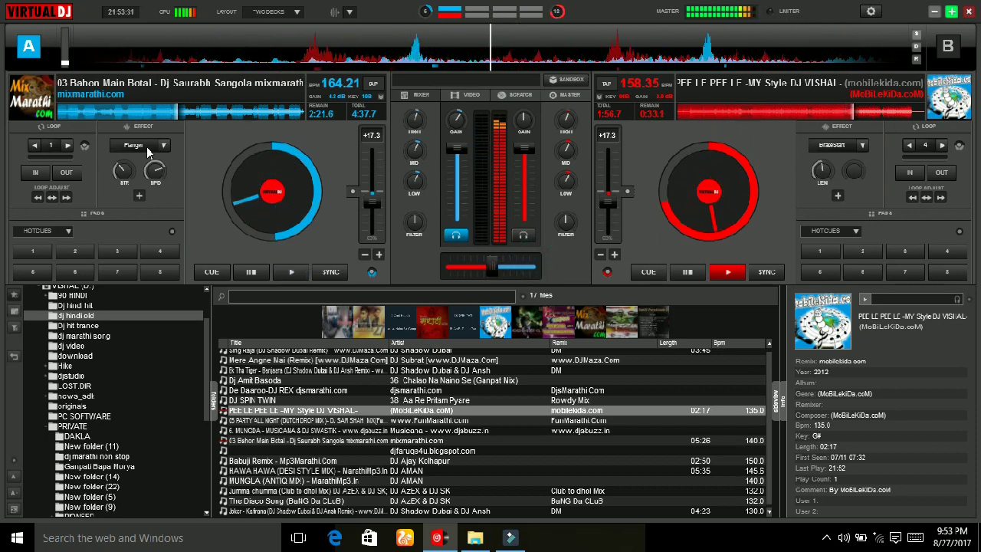
pyautogui.moveTo(178, 109); pyautogui.dragTo(48, 130)
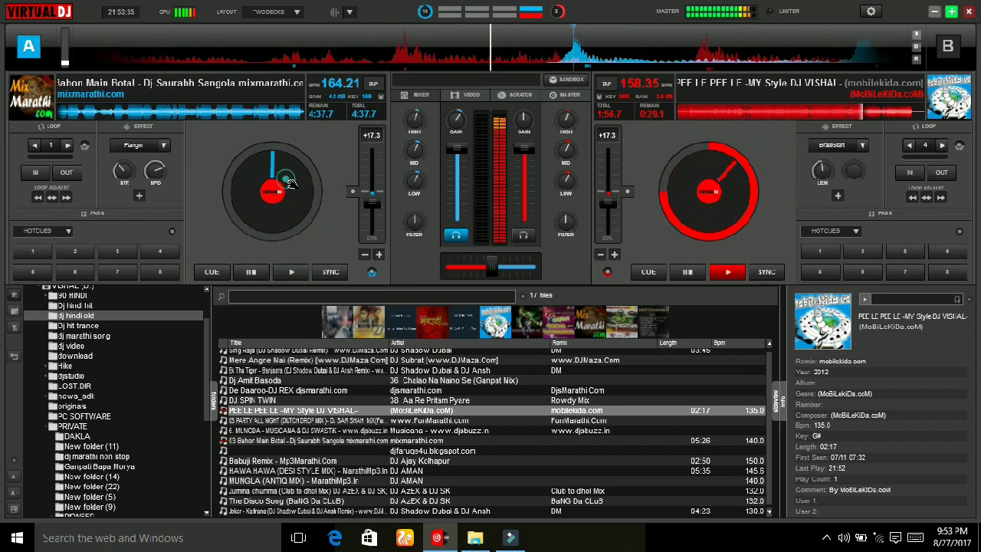
pyautogui.moveTo(290, 186); pyautogui.dragTo(295, 212)
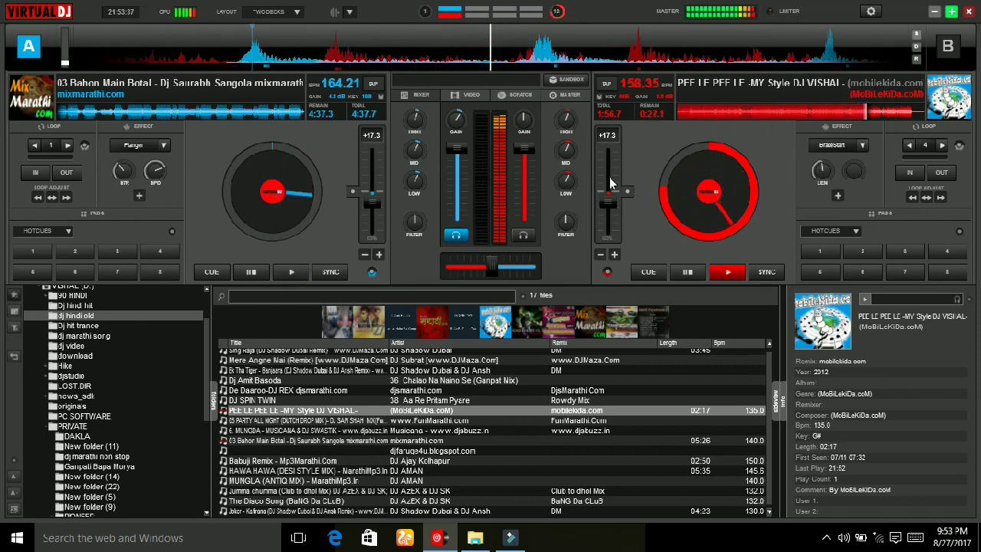
# - Activate the BrakeStart effect on deck B near the end of its track
pyautogui.click(835, 147)
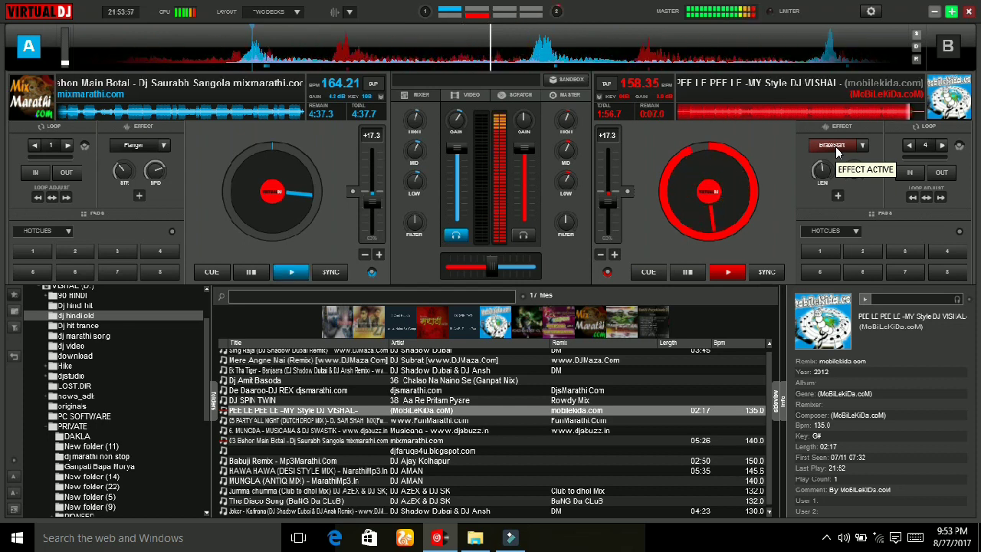
pyautogui.click(837, 151)
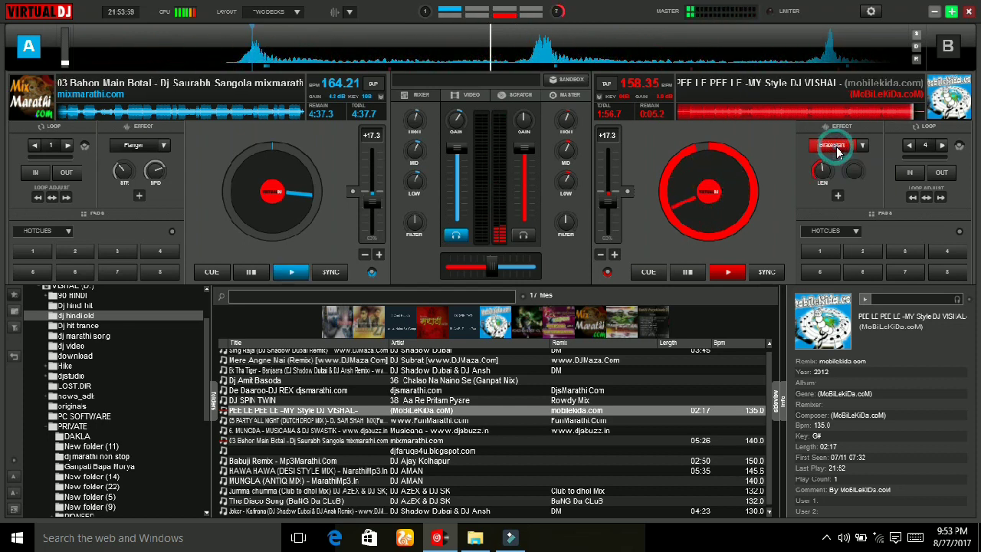